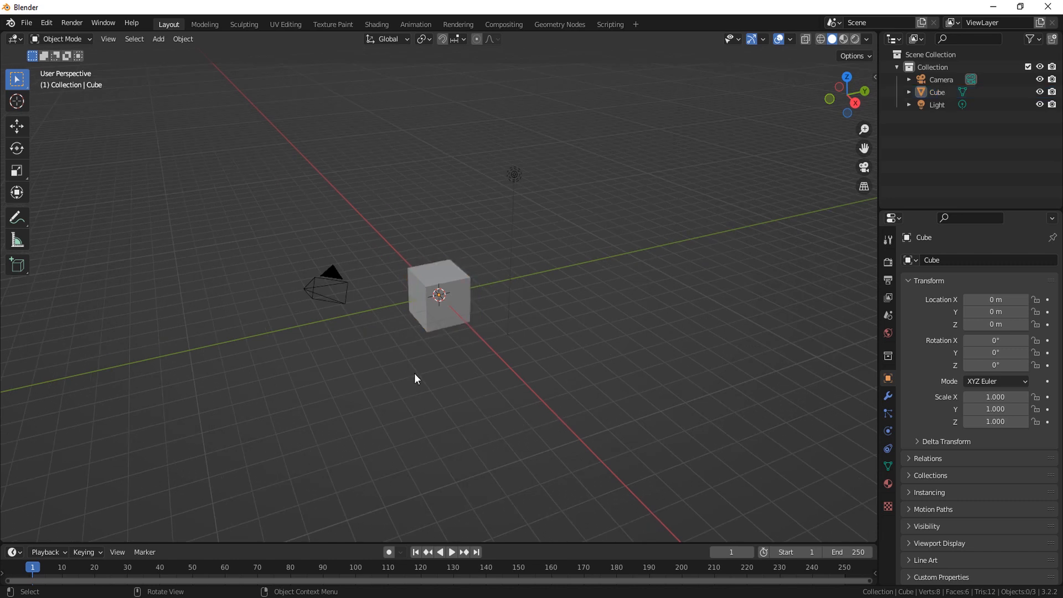
Step: Rename the default camera to "Shot" in the scene collection
{"action": "left_click_drag", "start_coordinate": [359, 230], "coordinate": [286, 357]}
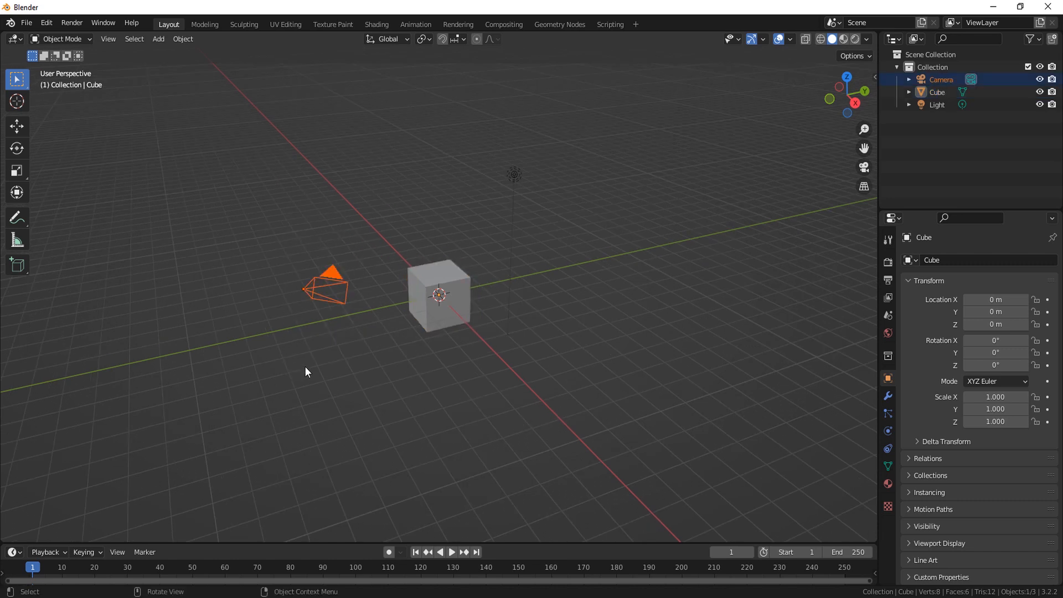
{"action": "scroll", "coordinate": [378, 351], "scroll_direction": "up", "scroll_amount": 1}
{"action": "left_click", "coordinate": [958, 131]}
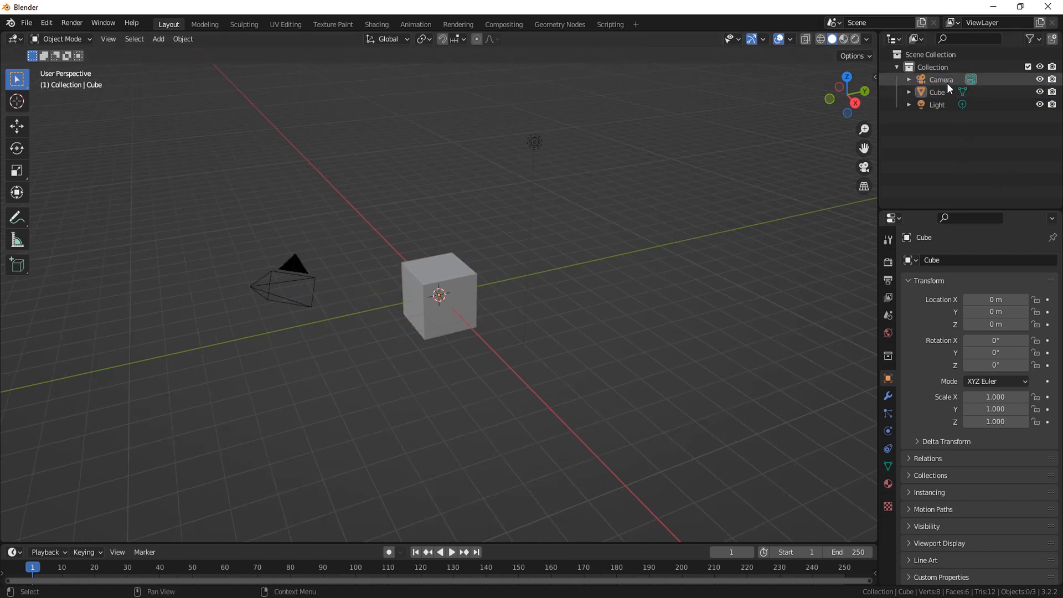
{"action": "left_click", "coordinate": [947, 81]}
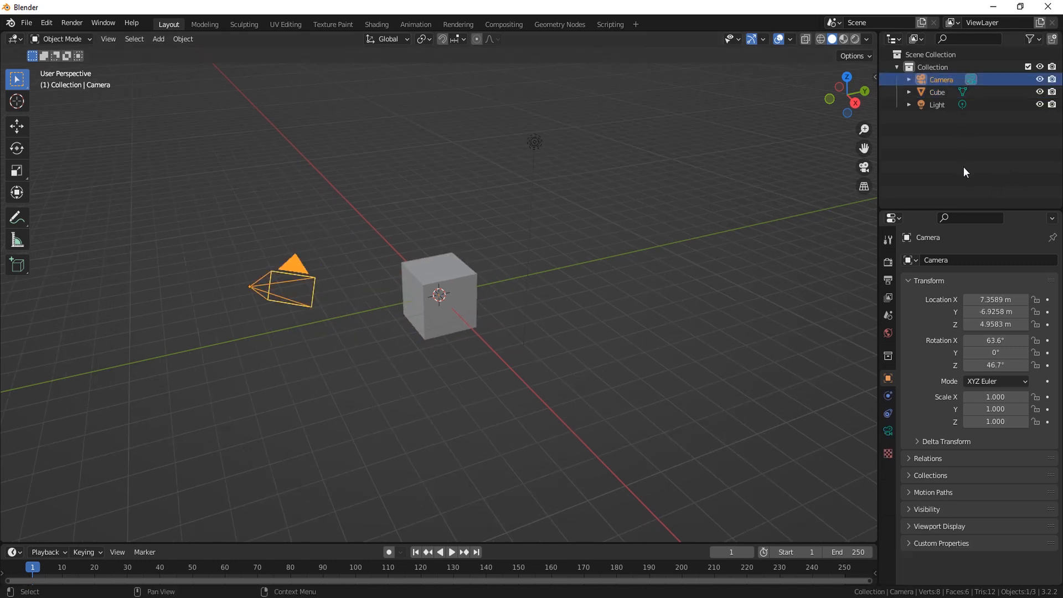
{"action": "double_click", "coordinate": [945, 79]}
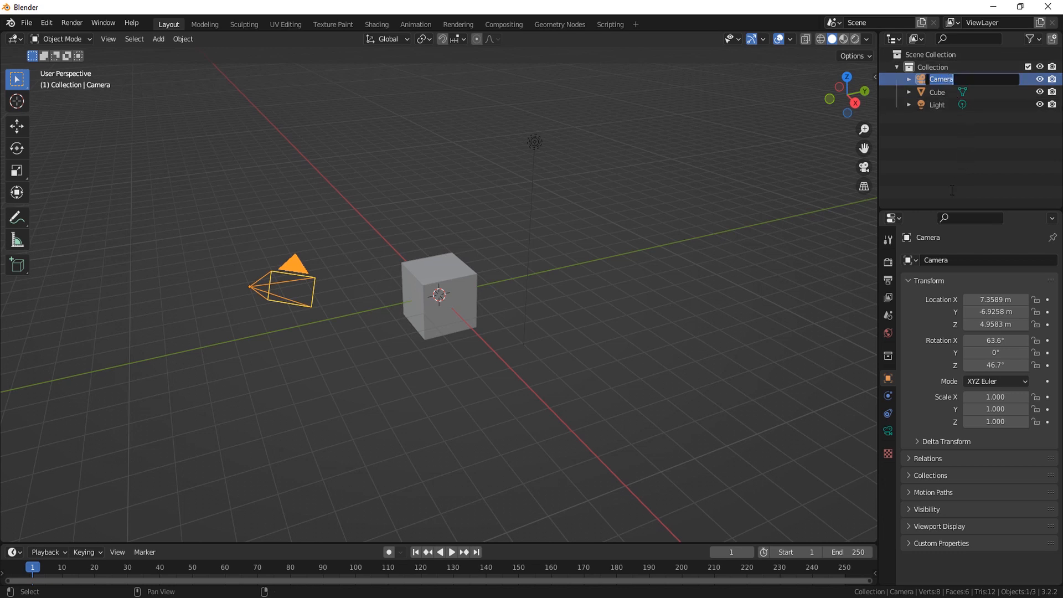
{"action": "type", "text": "Shot"}
{"action": "key", "text": "Return"}
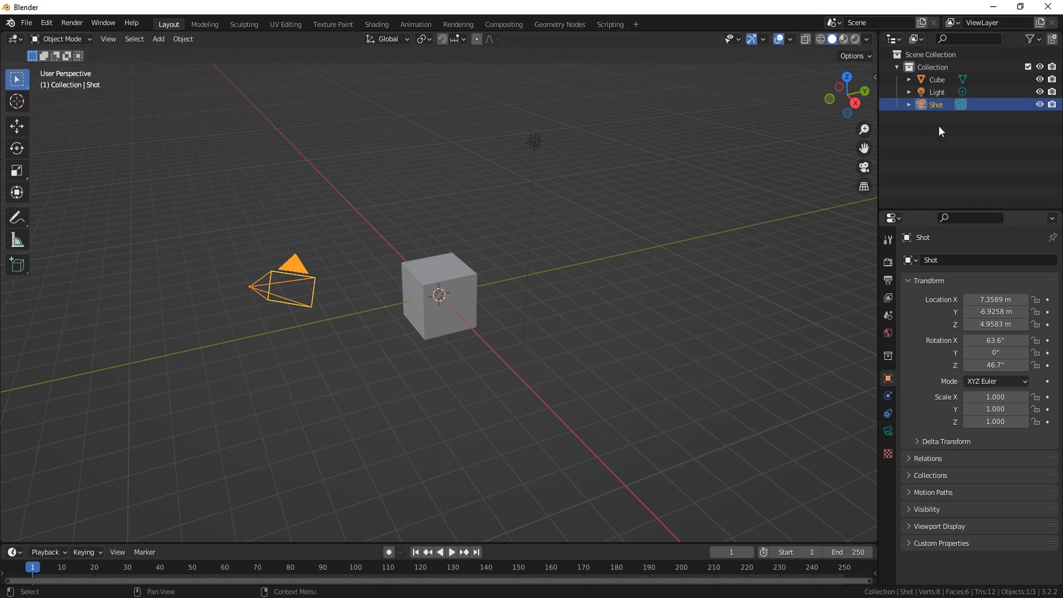
Step: Delete all the default objects, including the cube, light and camera, to empty the scene
{"action": "left_click", "coordinate": [643, 342]}
{"action": "left_click_drag", "start_coordinate": [230, 140], "coordinate": [636, 422]}
{"action": "key", "text": "Delete"}
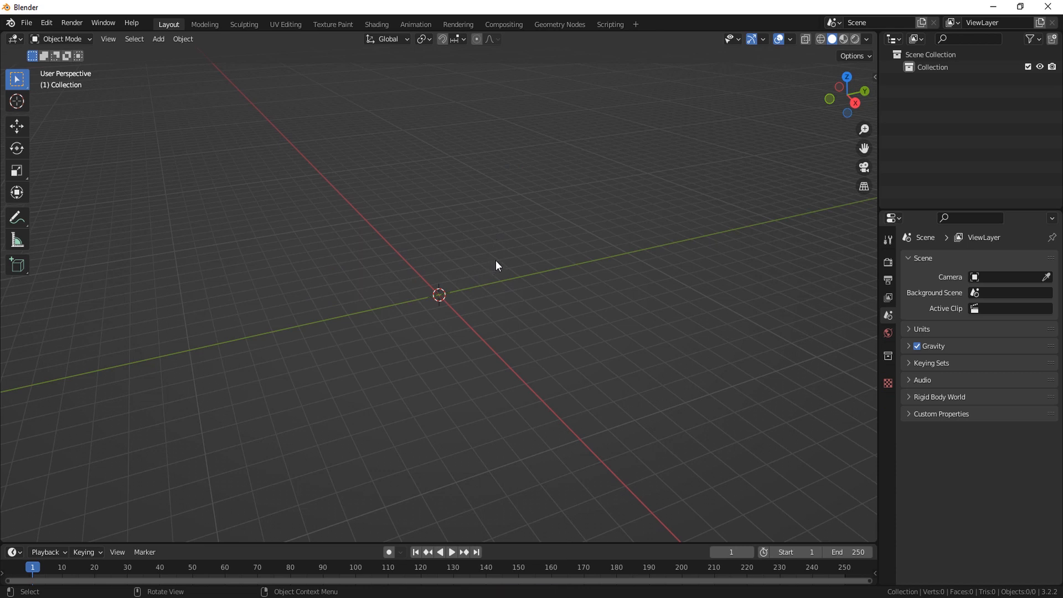
Step: Add a new camera at the world origin of the empty scene and deselect it
{"action": "key", "text": "shift+a"}
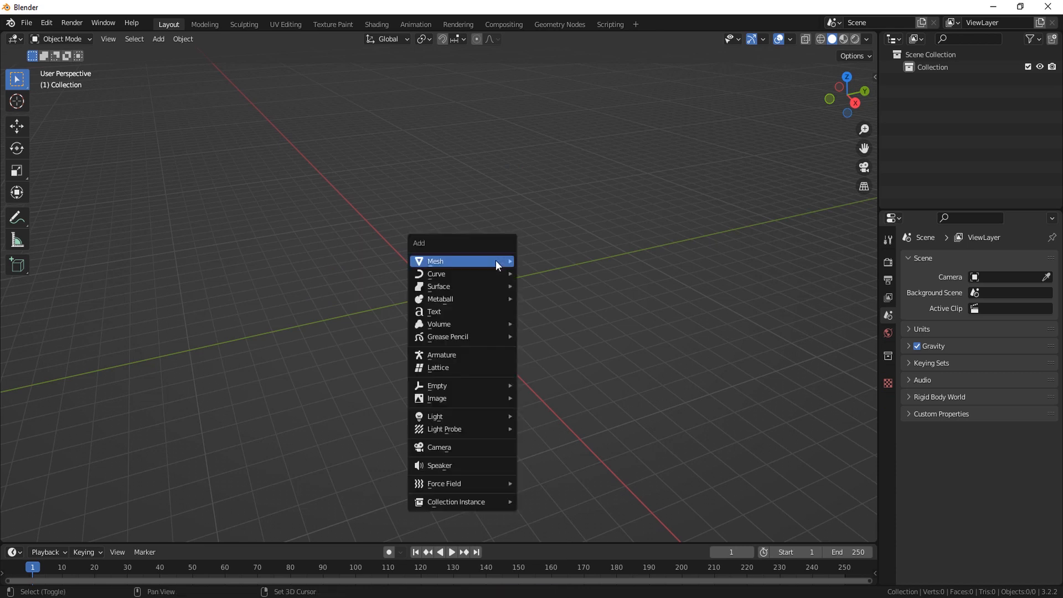
{"action": "left_click", "coordinate": [451, 444]}
{"action": "scroll", "coordinate": [461, 357], "scroll_direction": "up", "scroll_amount": 2}
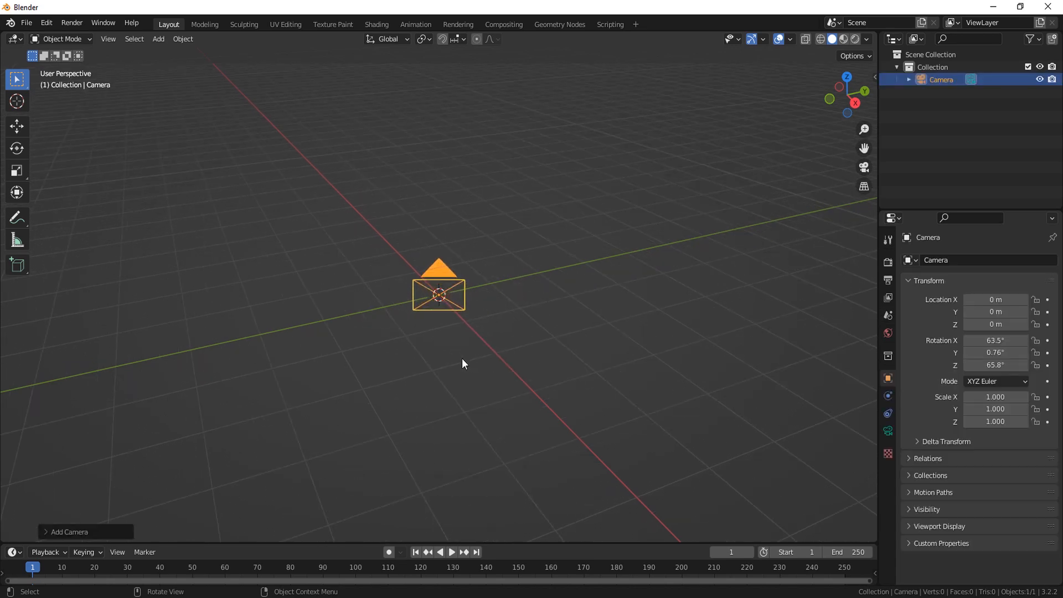
{"action": "mouse_move", "coordinate": [461, 358]}
{"action": "middle_mouse_down"}
{"action": "mouse_move", "coordinate": [594, 367]}
{"action": "mouse_move", "coordinate": [519, 374]}
{"action": "mouse_move", "coordinate": [588, 349]}
{"action": "mouse_move", "coordinate": [443, 354]}
{"action": "middle_mouse_up"}
{"action": "left_click", "coordinate": [504, 355]}
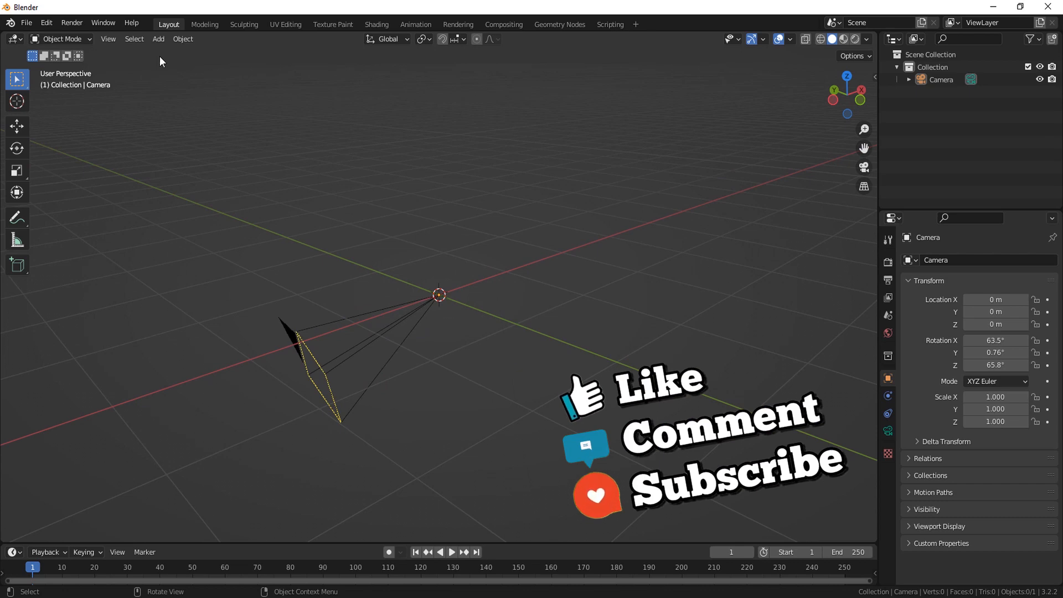
Step: Add a second camera at the world origin, facing a different direction from the first, and deselect it
{"action": "left_click", "coordinate": [158, 39]}
{"action": "left_click", "coordinate": [180, 240]}
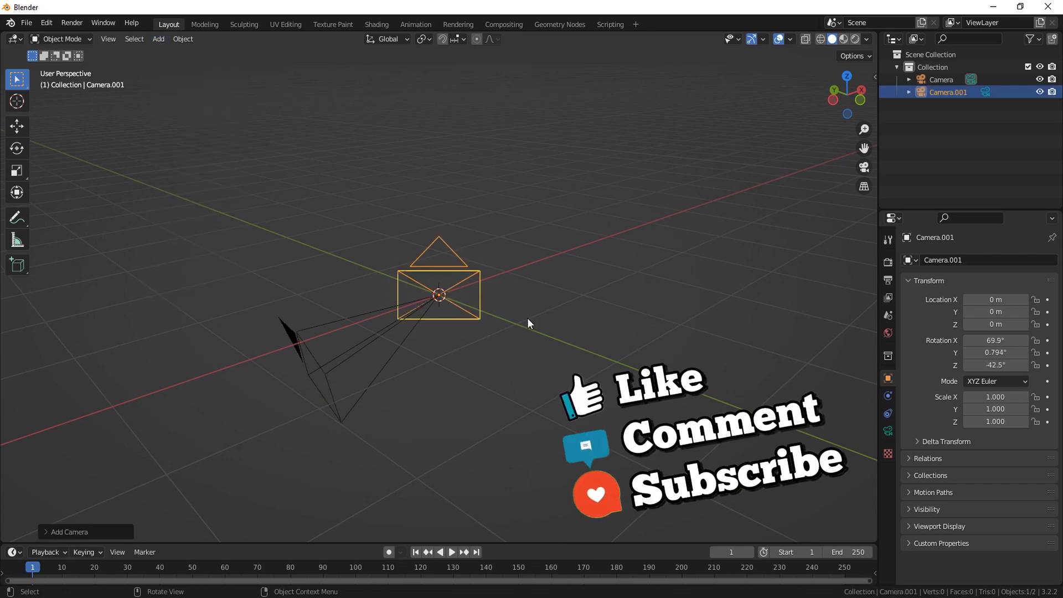
{"action": "middle_click_drag", "start_coordinate": [527, 318], "coordinate": [452, 293]}
{"action": "left_click", "coordinate": [529, 382]}
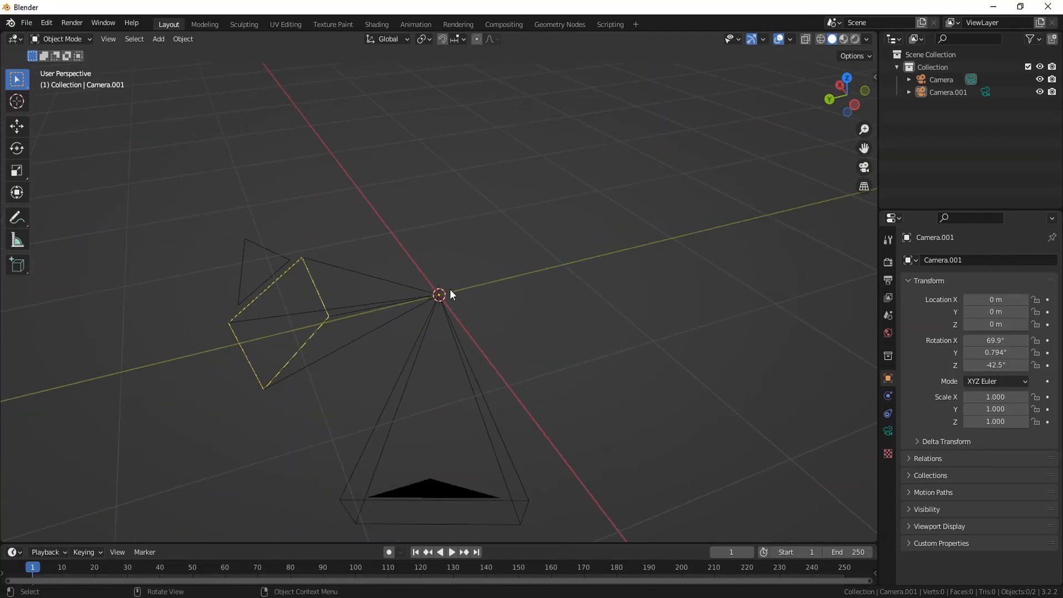
Step: Place the 3D cursor in empty space away from the world origin and the two existing cameras
{"action": "middle_click_drag", "start_coordinate": [506, 364], "coordinate": [433, 293]}
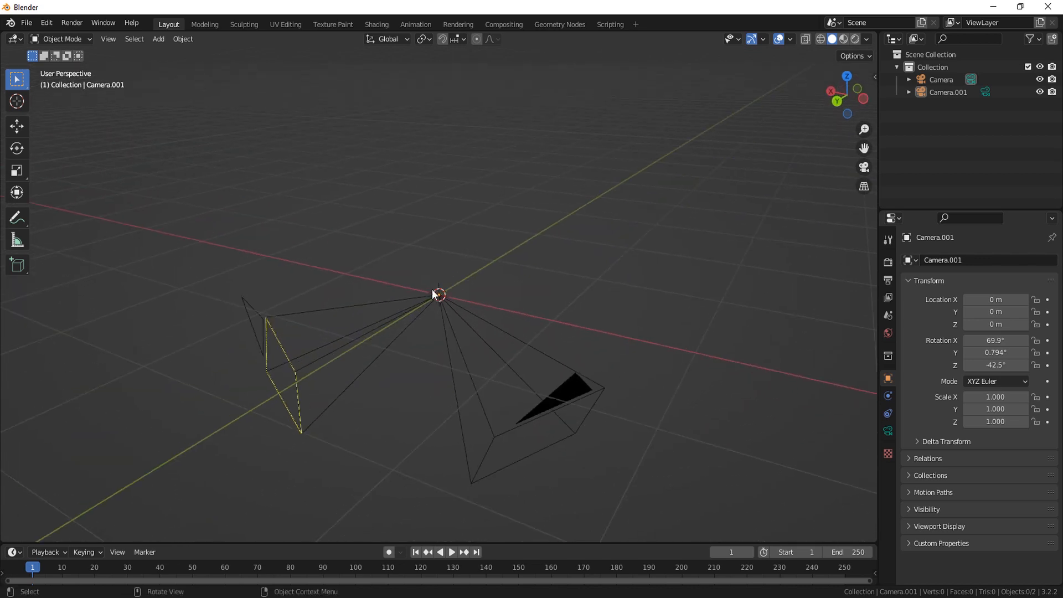
{"action": "middle_click_drag", "start_coordinate": [541, 361], "coordinate": [43, 173]}
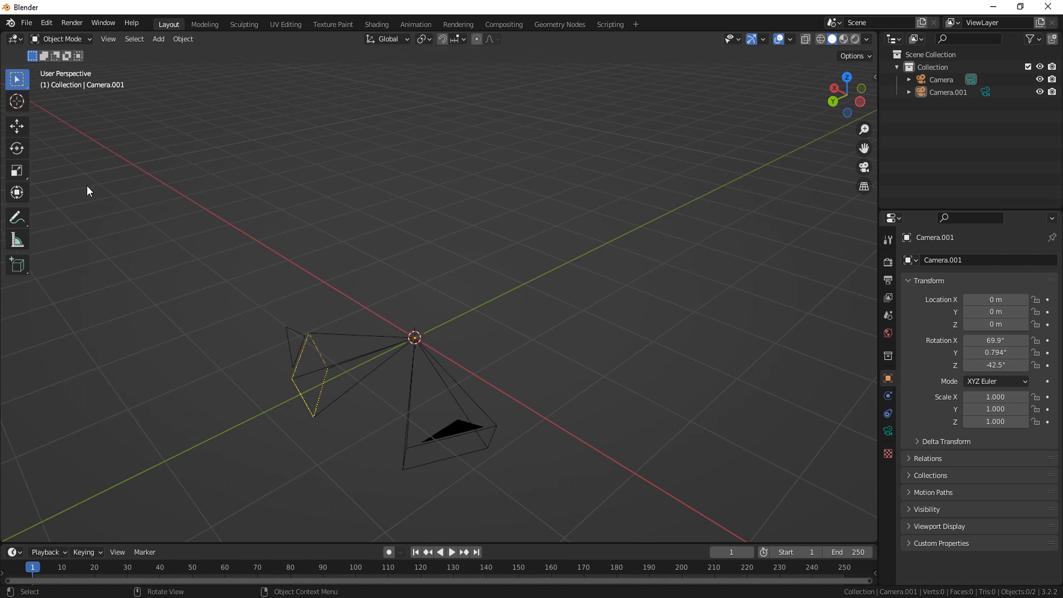
{"action": "left_click", "coordinate": [22, 103]}
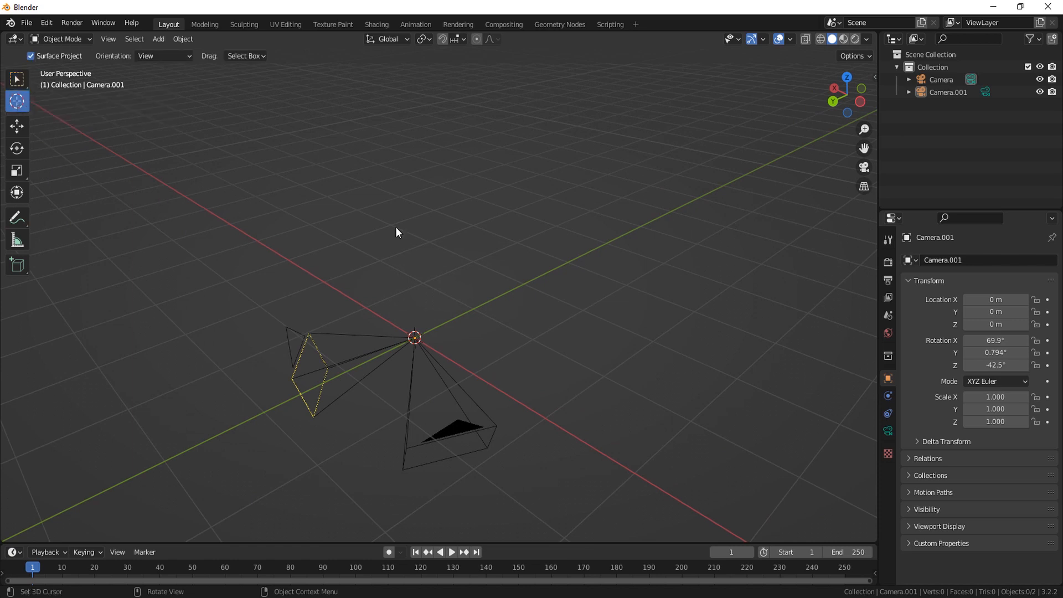
{"action": "left_click_drag", "start_coordinate": [449, 262], "coordinate": [408, 220]}
{"action": "left_click", "coordinate": [493, 278]}
{"action": "left_click", "coordinate": [462, 210]}
{"action": "left_click", "coordinate": [589, 283]}
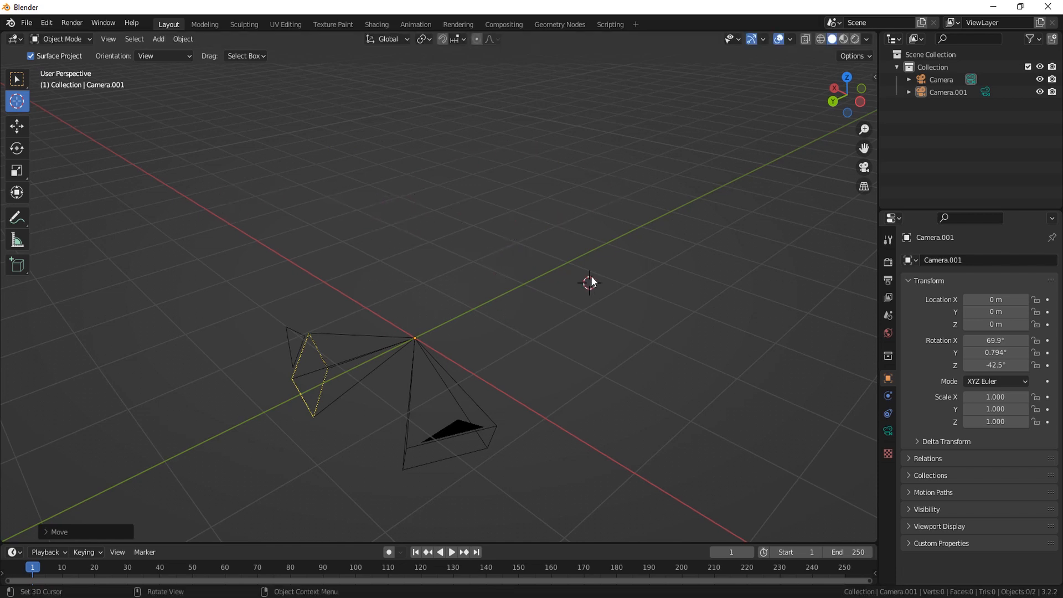
Step: Add a third camera at the 3D cursor's position and return to the Select Box tool
{"action": "key", "text": "shift+a"}
{"action": "left_click", "coordinate": [539, 277]}
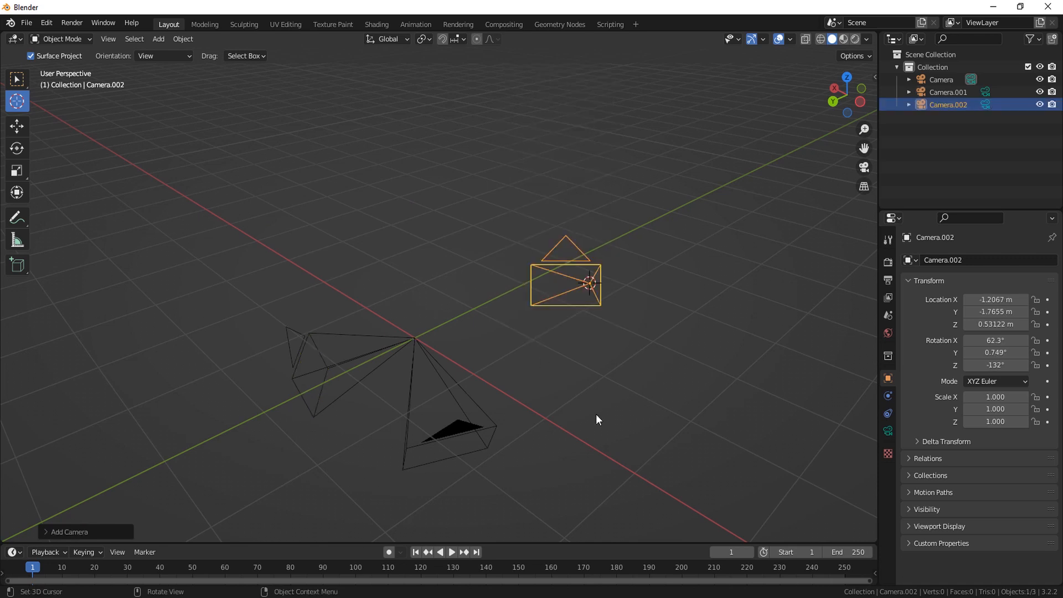
{"action": "left_click", "coordinate": [599, 408]}
{"action": "middle_click_drag", "start_coordinate": [413, 350], "coordinate": [609, 330]}
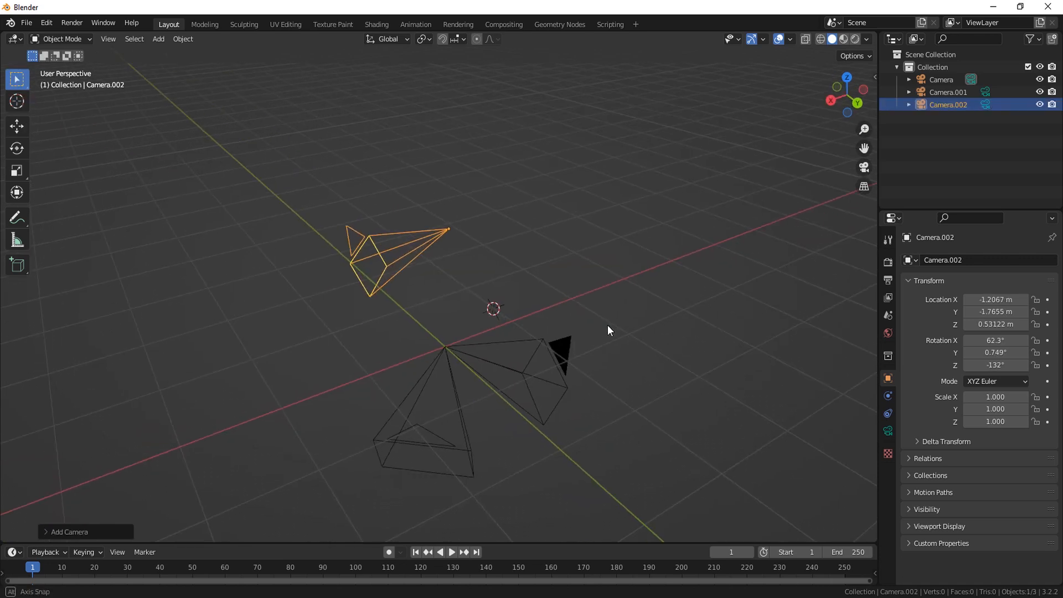
{"action": "key", "text": "w"}
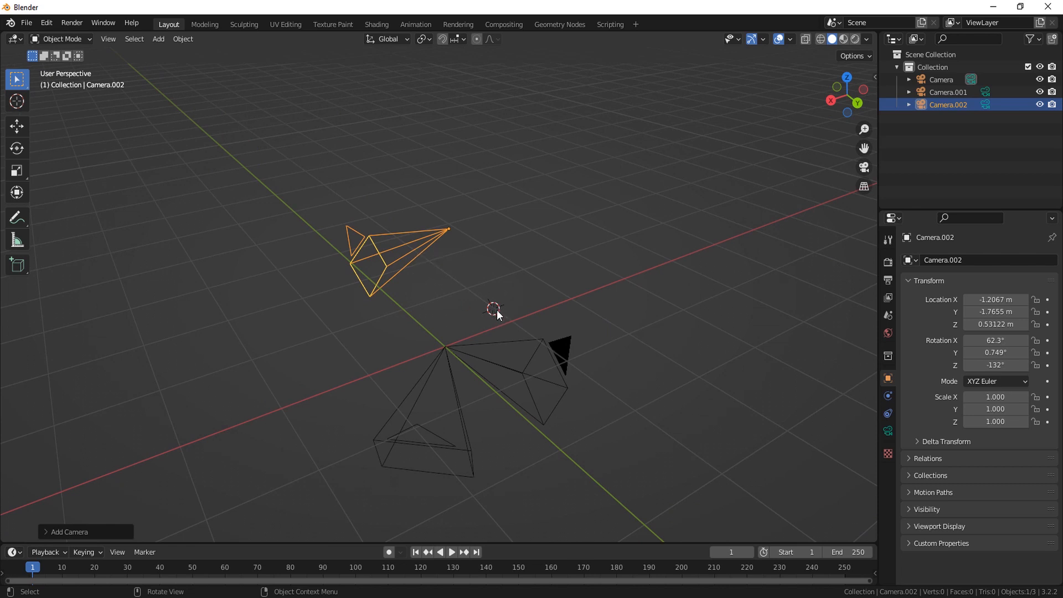
Step: Try rotating the third camera, and scale it down to about 0.75
{"action": "mouse_move", "coordinate": [456, 314]}
{"action": "middle_mouse_down"}
{"action": "mouse_move", "coordinate": [526, 300]}
{"action": "mouse_move", "coordinate": [459, 311]}
{"action": "mouse_move", "coordinate": [468, 321]}
{"action": "middle_mouse_up"}
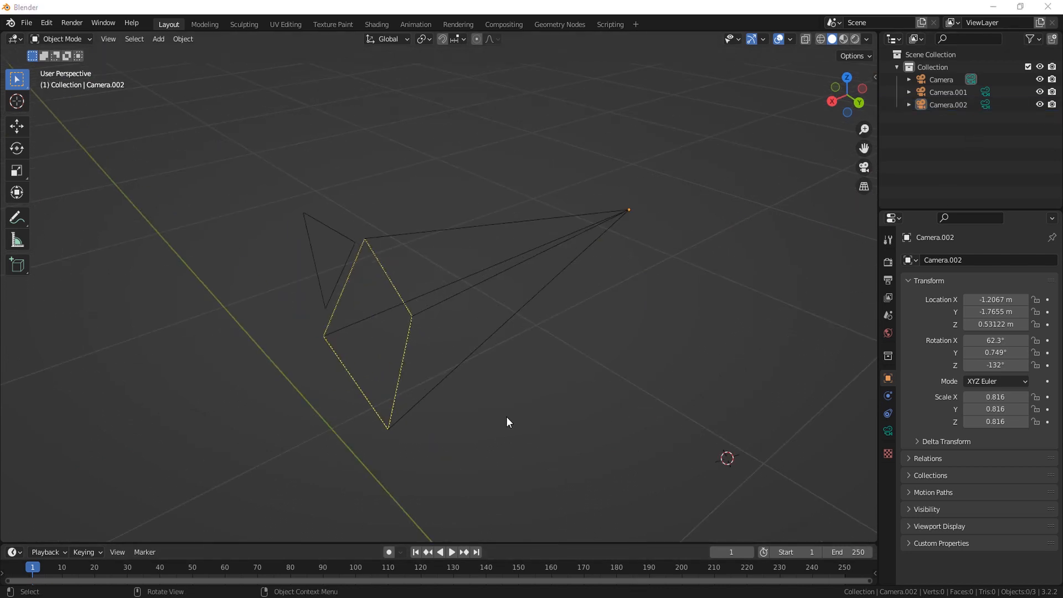
{"action": "middle_click_drag", "start_coordinate": [507, 418], "coordinate": [371, 324]}
{"action": "middle_click_drag", "start_coordinate": [490, 433], "coordinate": [639, 213]}
{"action": "middle_click_drag", "start_coordinate": [593, 277], "coordinate": [427, 434]}
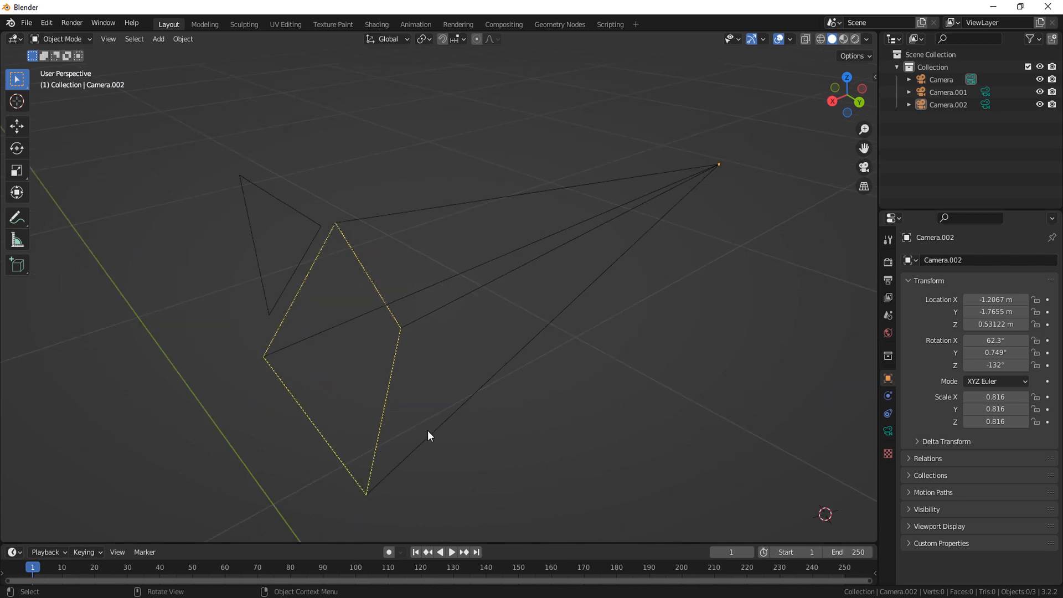
{"action": "middle_click_drag", "start_coordinate": [387, 313], "coordinate": [264, 207]}
{"action": "middle_click_drag", "start_coordinate": [496, 282], "coordinate": [593, 309]}
{"action": "left_click", "coordinate": [552, 277]}
{"action": "middle_click_drag", "start_coordinate": [553, 278], "coordinate": [546, 282]}
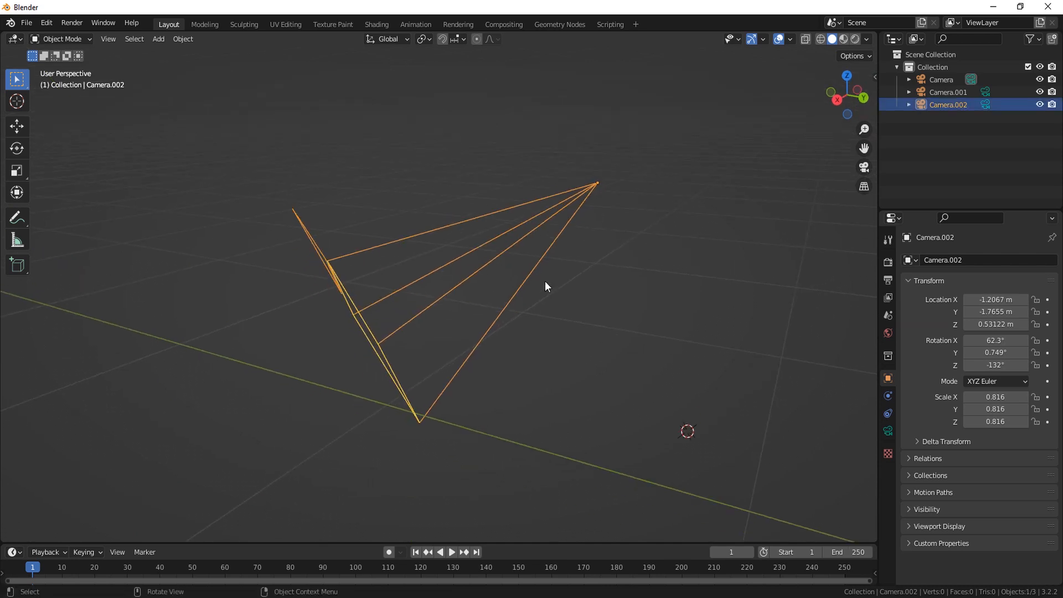
{"action": "key", "text": "r"}
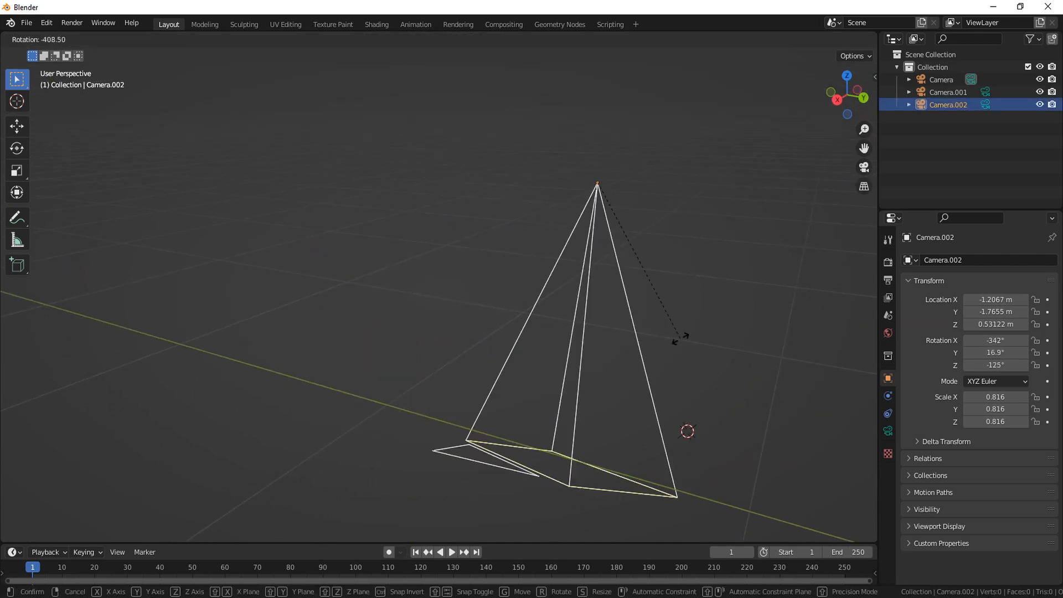
{"action": "key", "text": "s"}
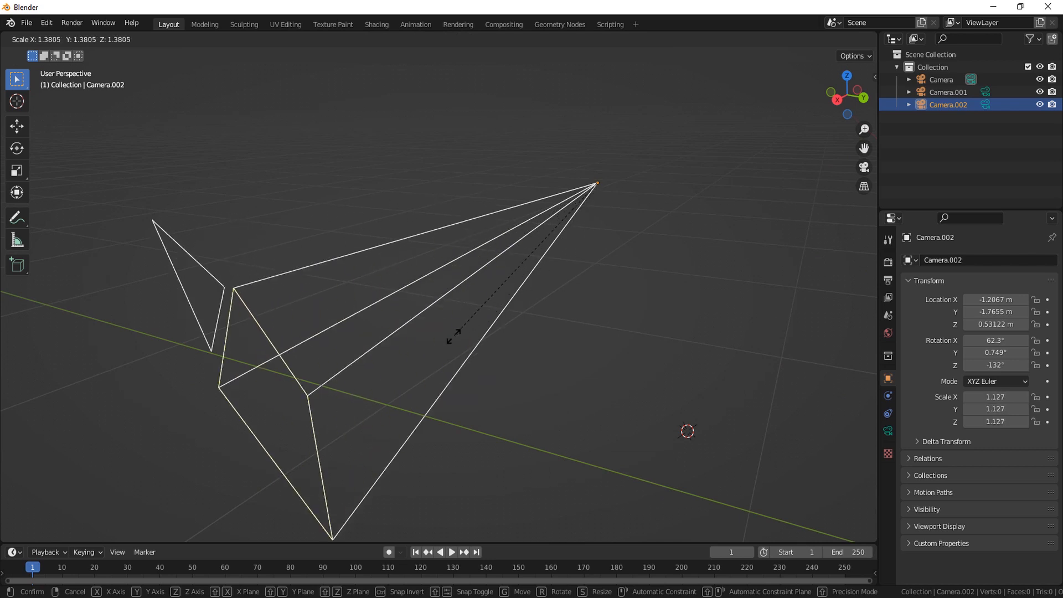
{"action": "left_click", "coordinate": [521, 328]}
{"action": "middle_click_drag", "start_coordinate": [500, 363], "coordinate": [454, 363]}
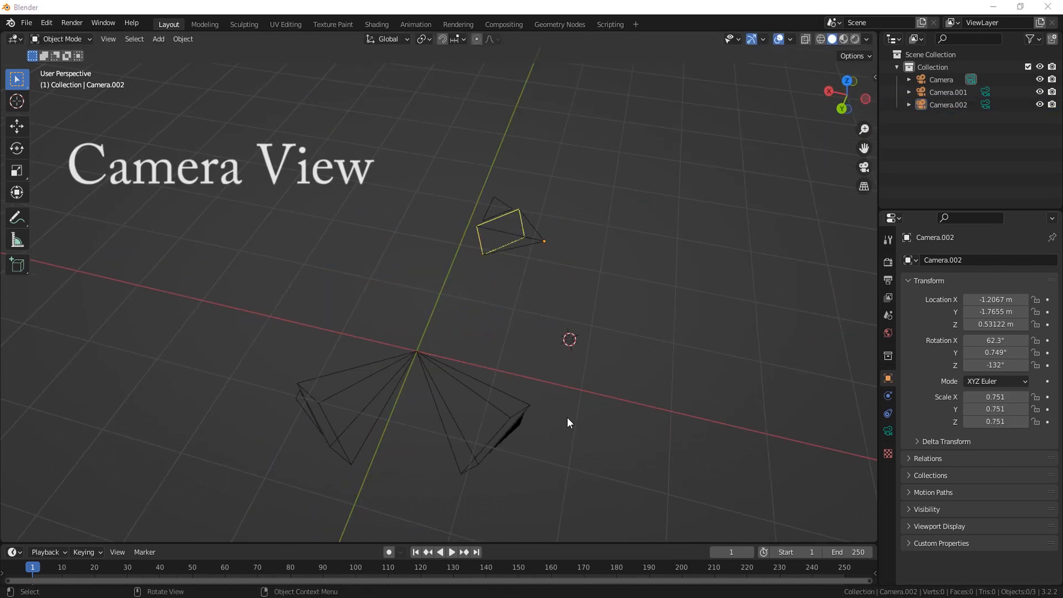
Step: Select the third camera, check the active camera's view, and return to the user perspective
{"action": "middle_click_drag", "start_coordinate": [567, 417], "coordinate": [592, 403]}
{"action": "left_click_drag", "start_coordinate": [588, 188], "coordinate": [496, 250]}
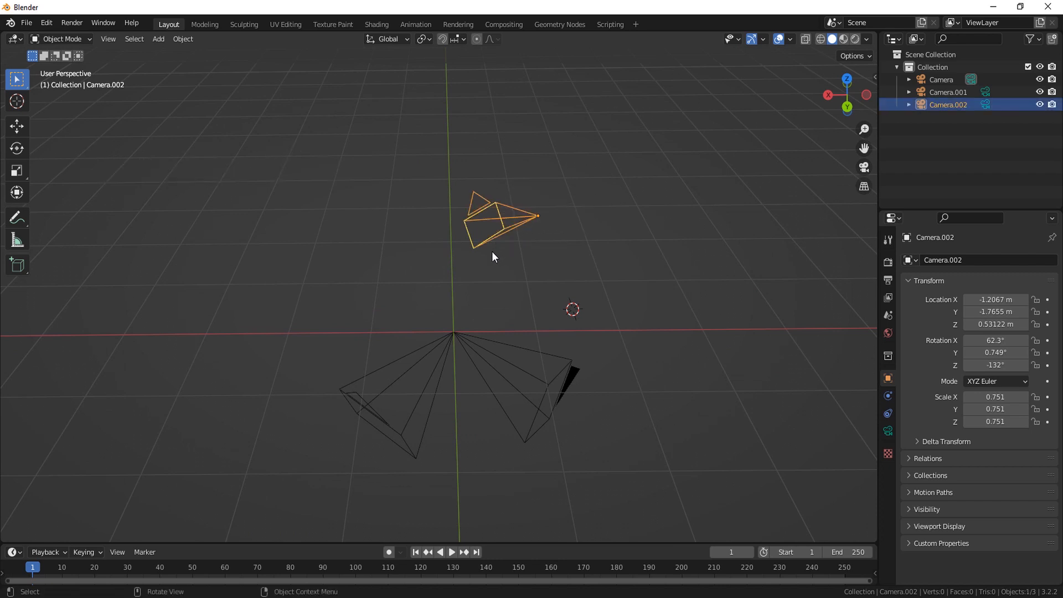
{"action": "middle_click_drag", "start_coordinate": [492, 251], "coordinate": [522, 313]}
{"action": "left_click", "coordinate": [523, 314]}
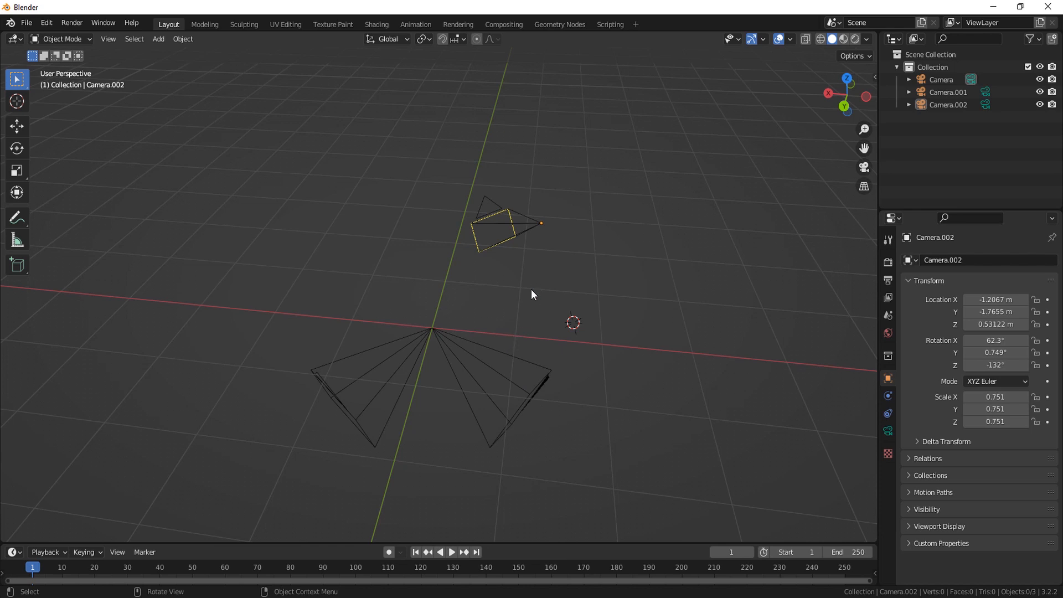
{"action": "left_click_drag", "start_coordinate": [573, 196], "coordinate": [492, 255]}
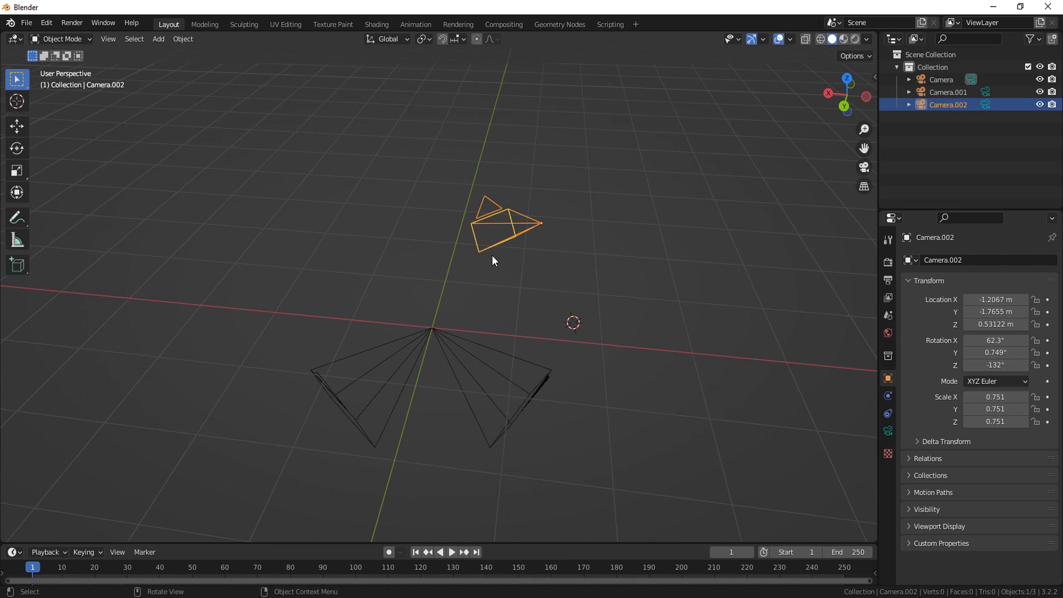
{"action": "key", "text": "ctrl+KP_0"}
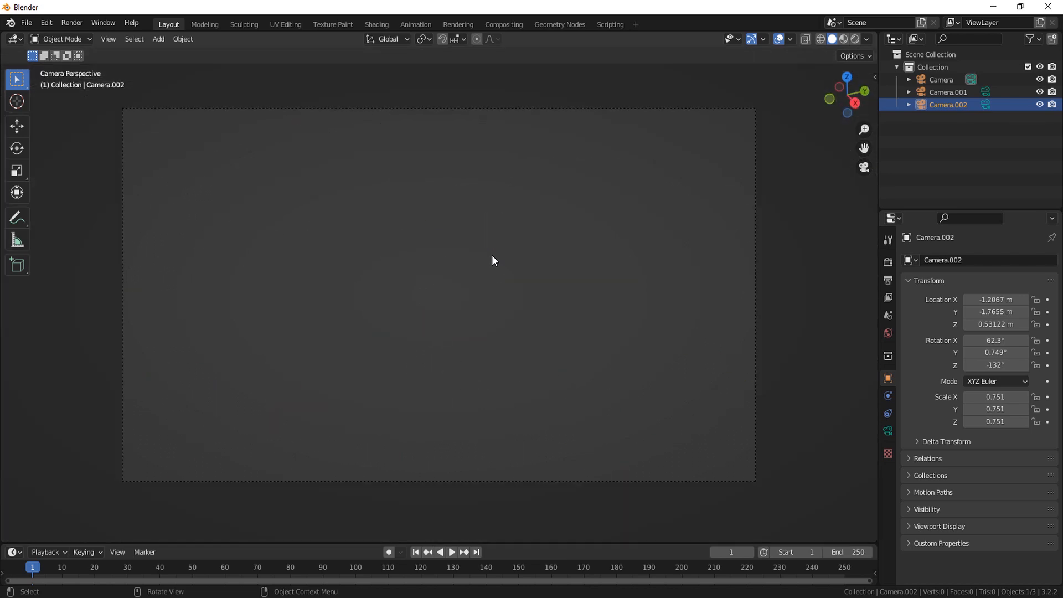
{"action": "key", "text": "KP_0"}
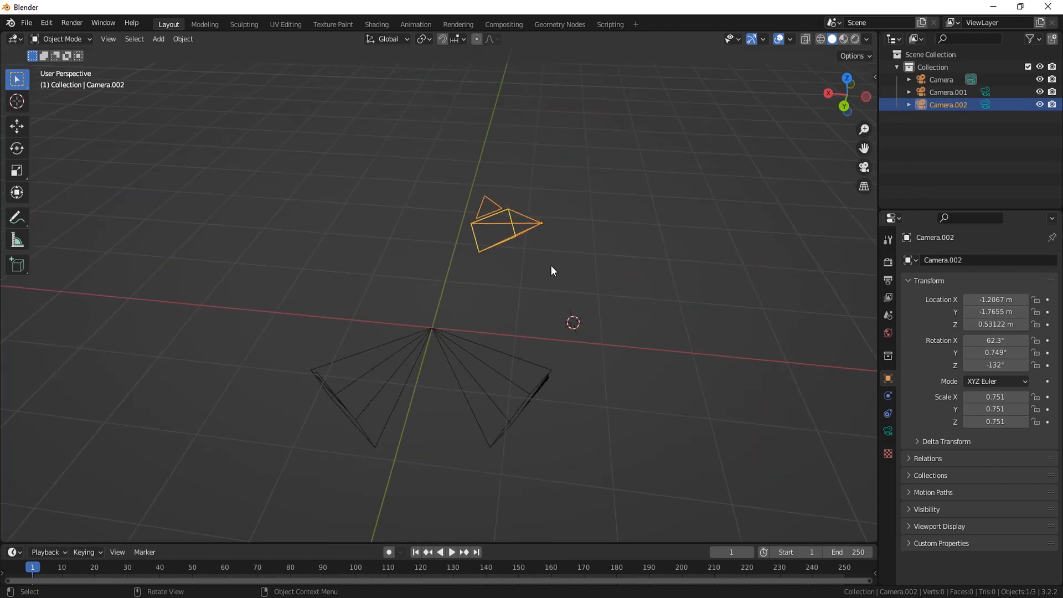
Step: Select the second camera, check the active camera's view again, and return to the user perspective
{"action": "left_click", "coordinate": [601, 384]}
{"action": "scroll", "coordinate": [602, 389], "scroll_direction": "down", "scroll_amount": 2}
{"action": "middle_click_drag", "start_coordinate": [602, 389], "coordinate": [580, 389]}
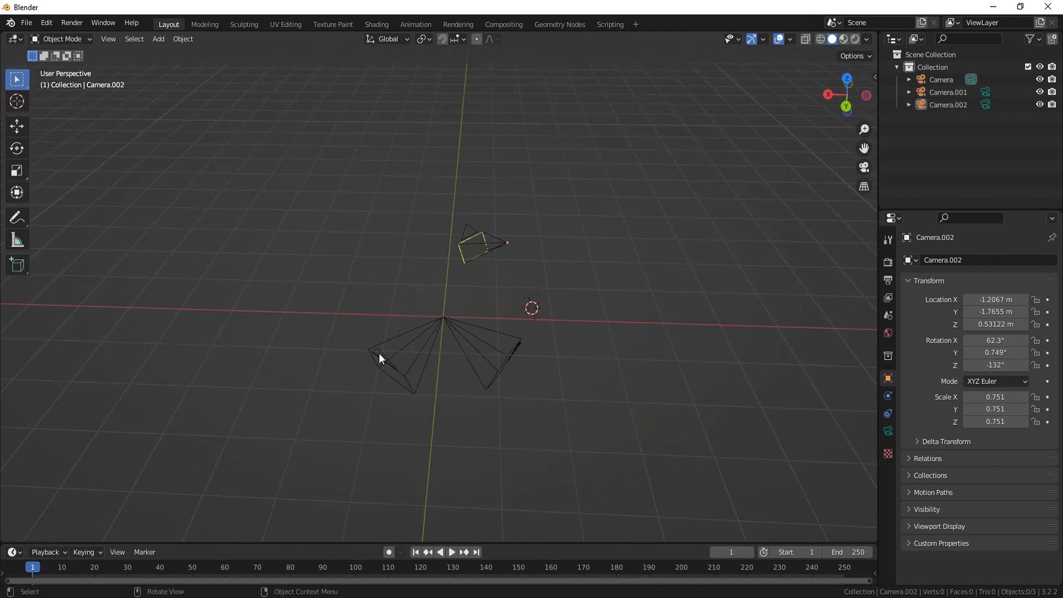
{"action": "left_click_drag", "start_coordinate": [342, 316], "coordinate": [416, 400]}
{"action": "middle_click_drag", "start_coordinate": [416, 400], "coordinate": [417, 402]}
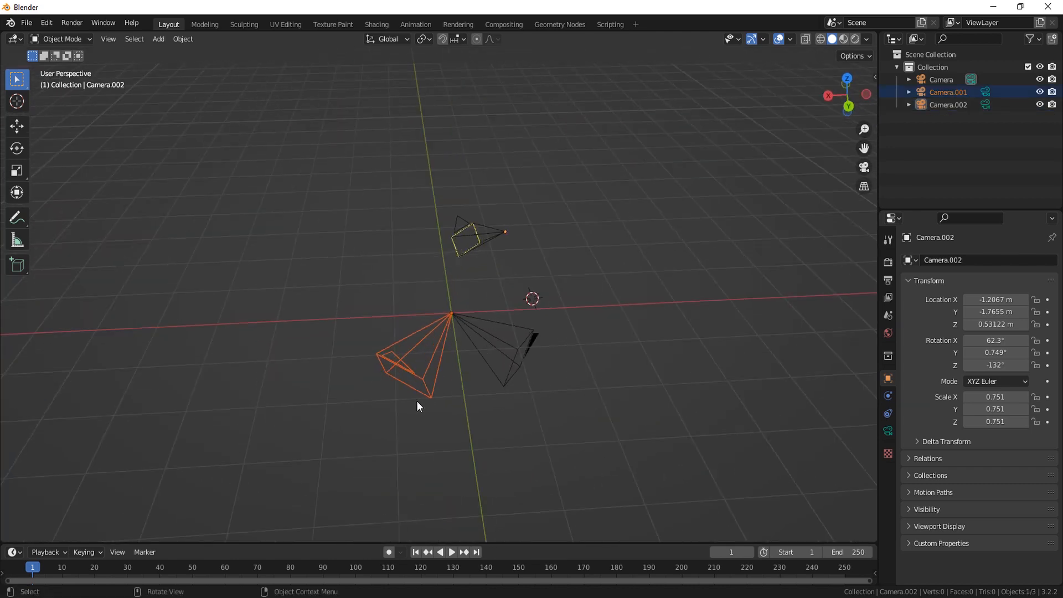
{"action": "key", "text": "KP_0"}
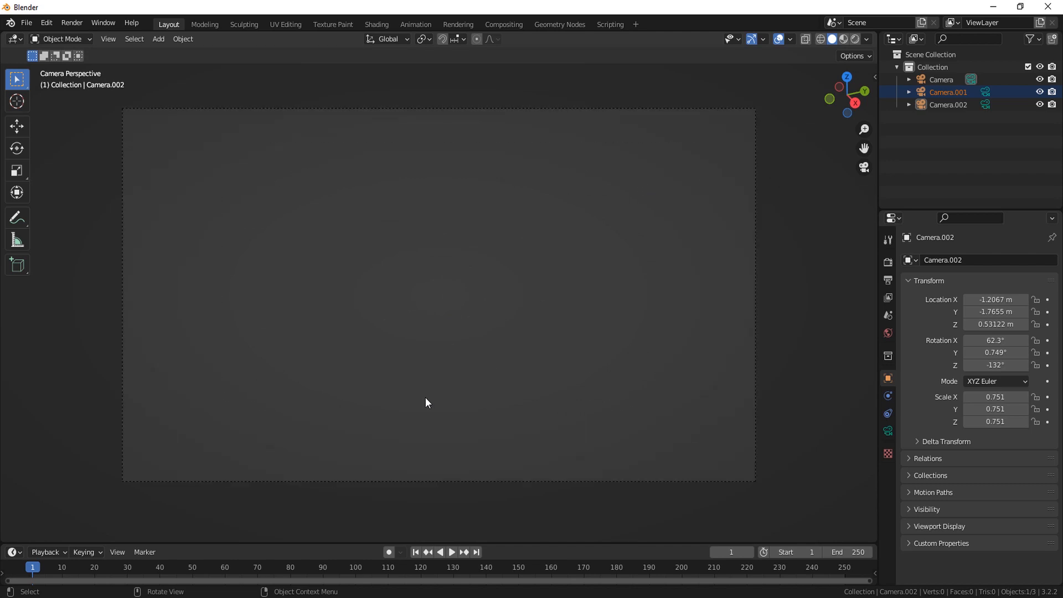
{"action": "key", "text": "KP_0"}
Step: Delete the third camera and the second camera, keeping only the first camera at the origin
{"action": "left_click", "coordinate": [595, 291]}
{"action": "middle_click_drag", "start_coordinate": [567, 426], "coordinate": [542, 414]}
{"action": "left_click", "coordinate": [481, 262]}
{"action": "key", "text": "Delete"}
{"action": "left_click_drag", "start_coordinate": [301, 287], "coordinate": [375, 432]}
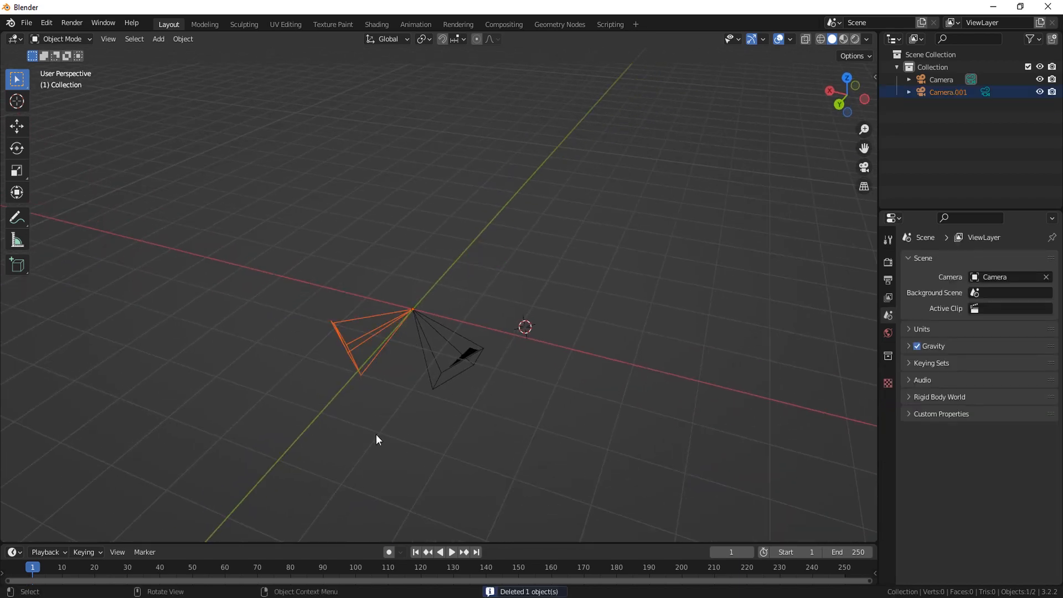
{"action": "key", "text": "Delete"}
{"action": "mouse_move", "coordinate": [432, 486]}
{"action": "middle_mouse_down"}
{"action": "mouse_move", "coordinate": [489, 471]}
{"action": "mouse_move", "coordinate": [389, 473]}
{"action": "mouse_move", "coordinate": [649, 452]}
{"action": "mouse_move", "coordinate": [507, 483]}
{"action": "mouse_move", "coordinate": [426, 483]}
{"action": "mouse_move", "coordinate": [437, 476]}
{"action": "middle_mouse_up"}
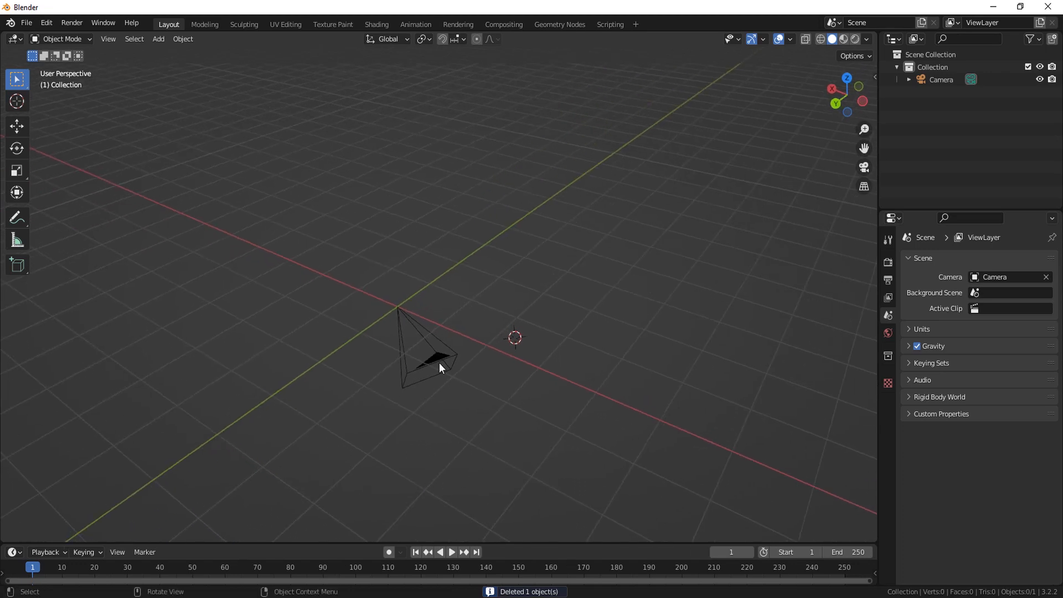
{"action": "middle_click_drag", "start_coordinate": [552, 486], "coordinate": [477, 456]}
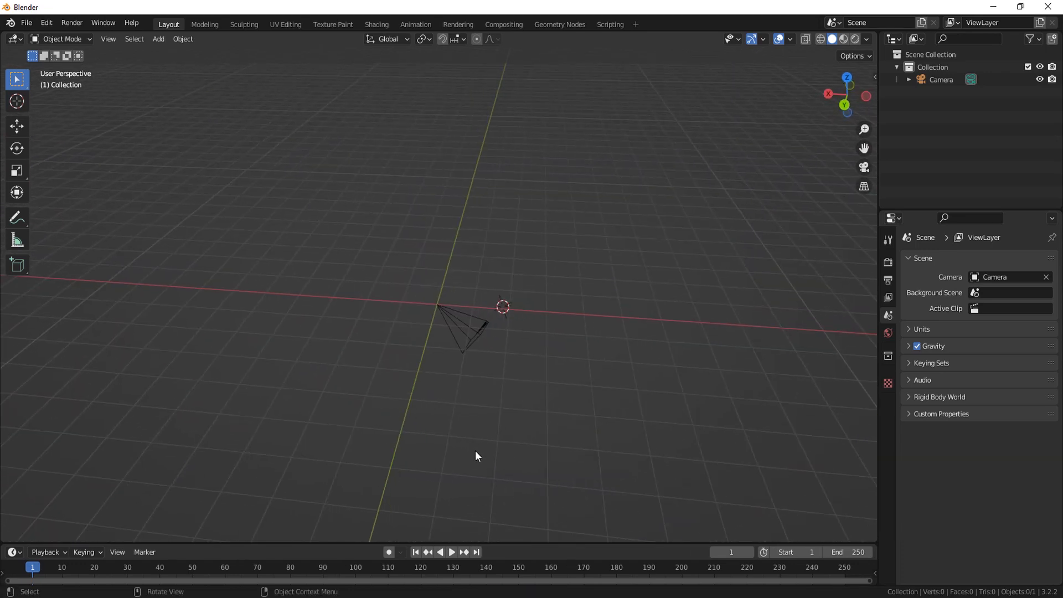
Step: Compare a close-up viewport angle on the front monkey heads with the active camera's view, and return to the user perspective
{"action": "key", "text": "KP_0"}
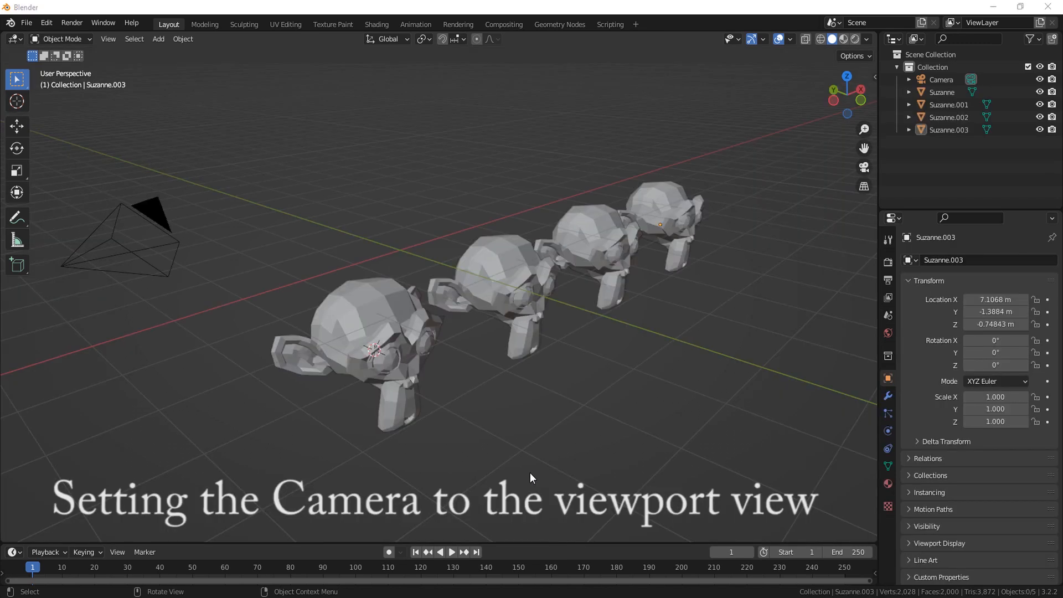
{"action": "middle_click_drag", "start_coordinate": [530, 473], "coordinate": [486, 428]}
{"action": "scroll", "coordinate": [491, 420], "scroll_direction": "up", "scroll_amount": 4}
{"action": "scroll", "coordinate": [469, 424], "scroll_direction": "up", "scroll_amount": 4}
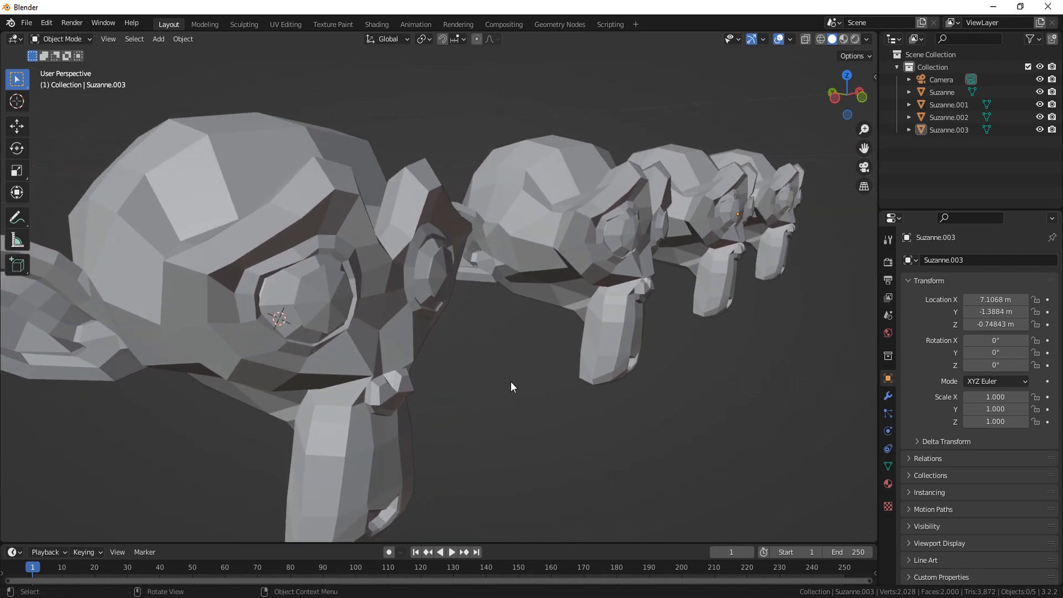
{"action": "middle_click_drag", "start_coordinate": [511, 382], "coordinate": [500, 407]}
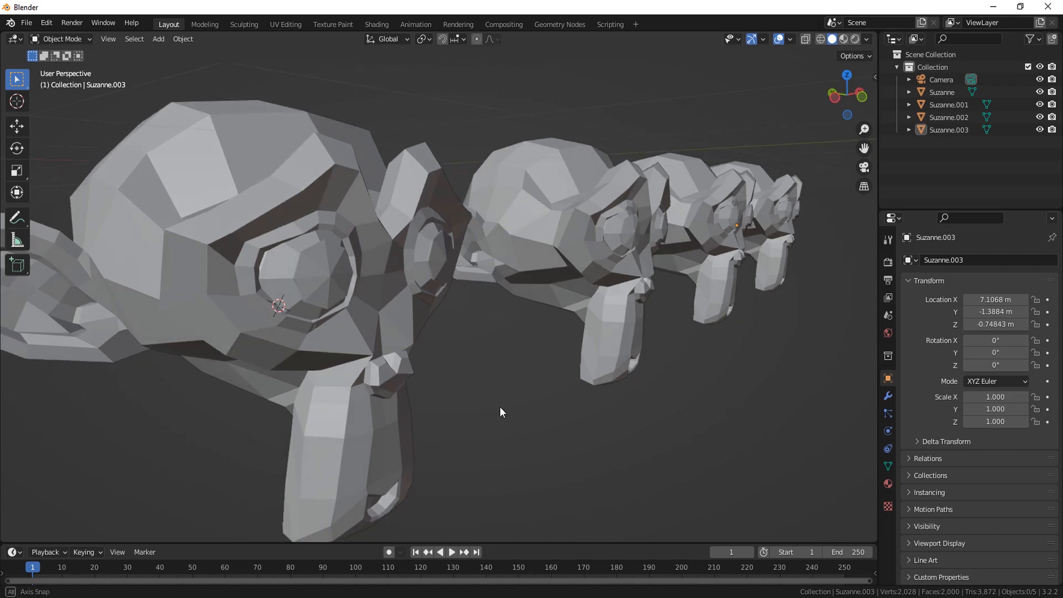
{"action": "key", "text": "KP_0"}
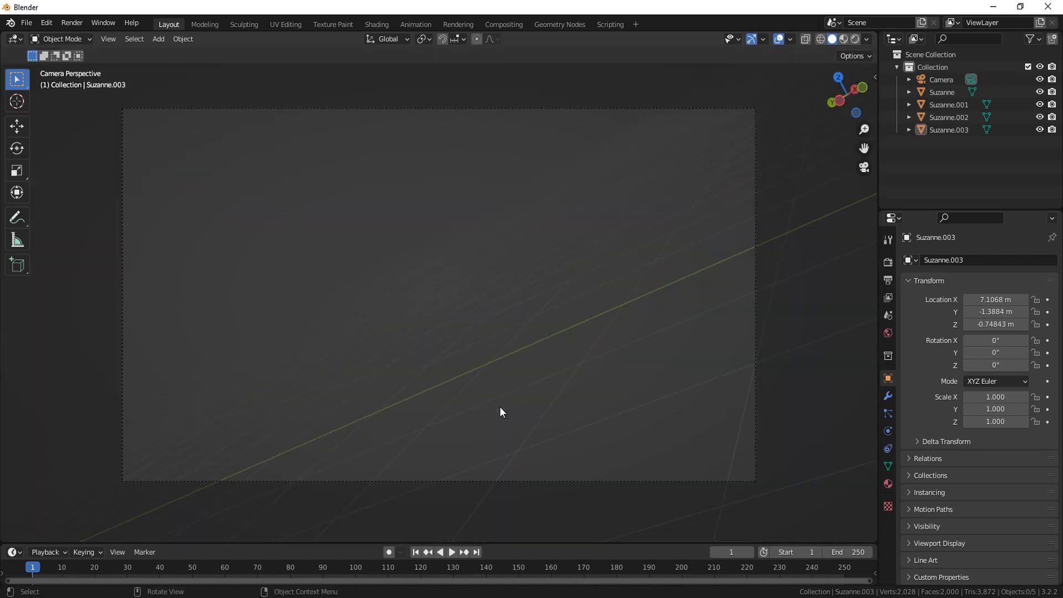
{"action": "key", "text": "KP_0"}
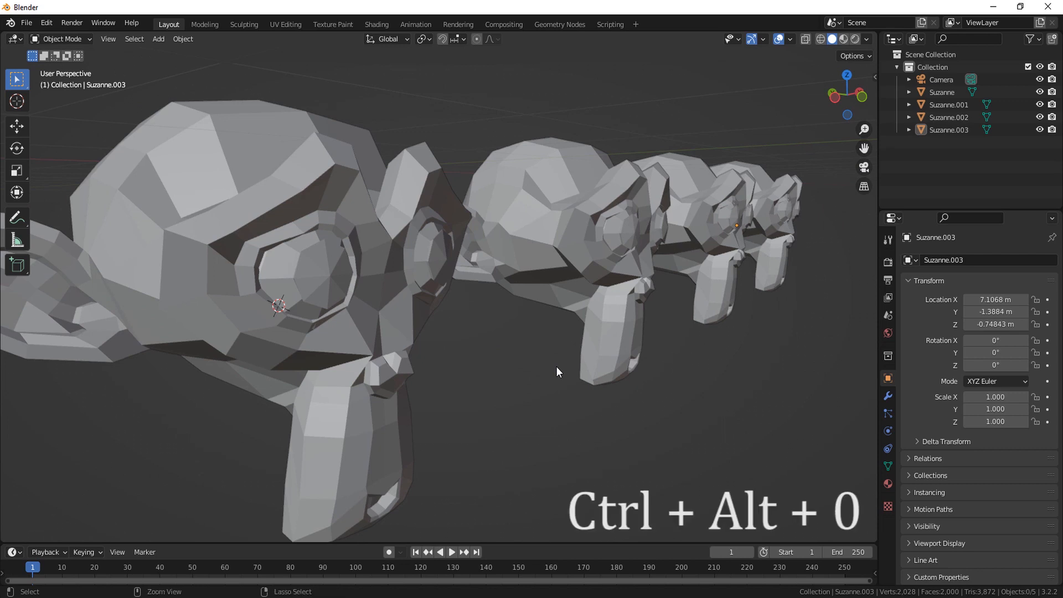
Step: Align the active camera to the close-up viewport view of the monkey heads, and select the camera from outside its view
{"action": "key", "text": "ctrl+alt+KP_0"}
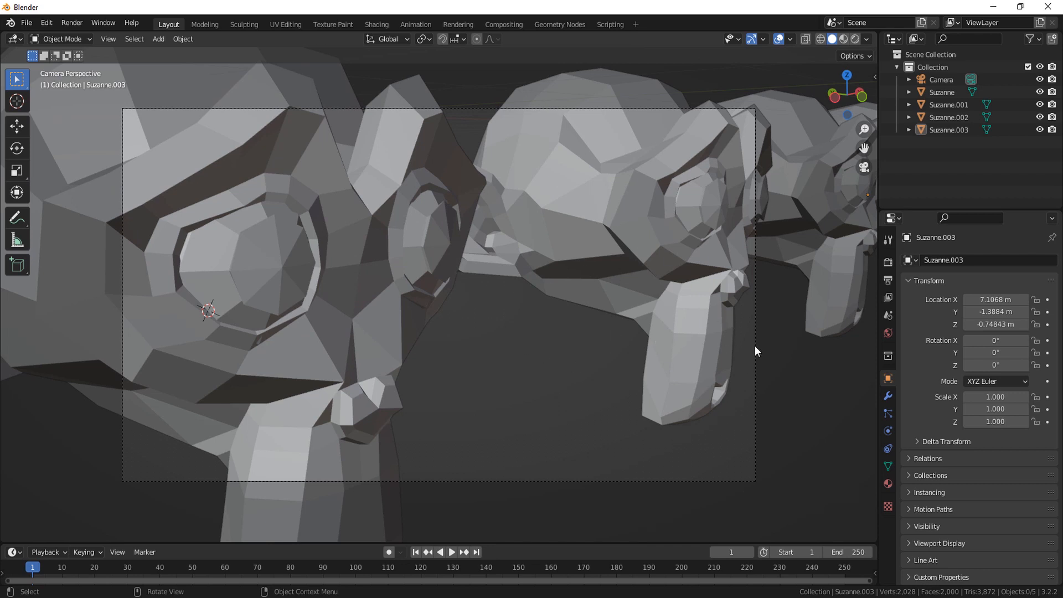
{"action": "middle_click_drag", "start_coordinate": [630, 402], "coordinate": [600, 395]}
{"action": "scroll", "coordinate": [600, 395], "scroll_direction": "down", "scroll_amount": 4}
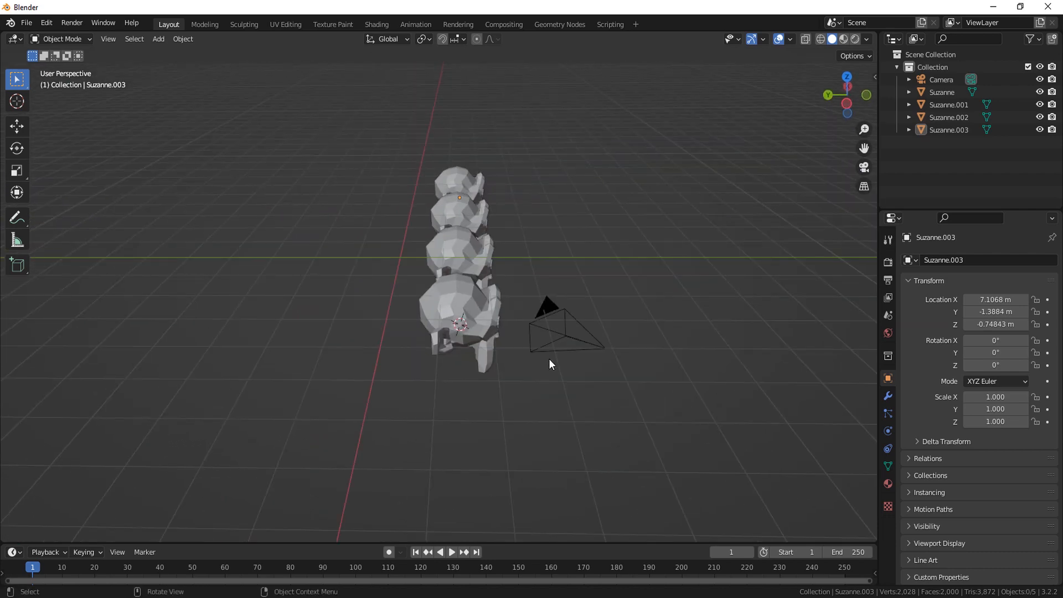
{"action": "middle_click_drag", "start_coordinate": [563, 351], "coordinate": [464, 412]}
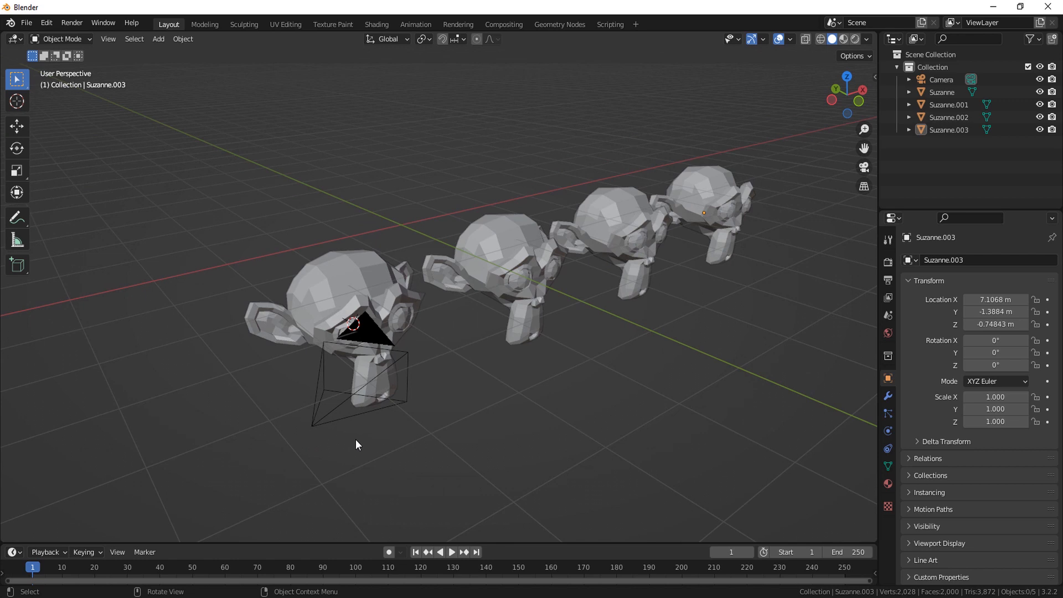
{"action": "left_click", "coordinate": [373, 417]}
Step: Render a still image with the viewport angled away from the camera, examine the rendered framing, and close the render window
{"action": "middle_click_drag", "start_coordinate": [373, 417], "coordinate": [652, 397]}
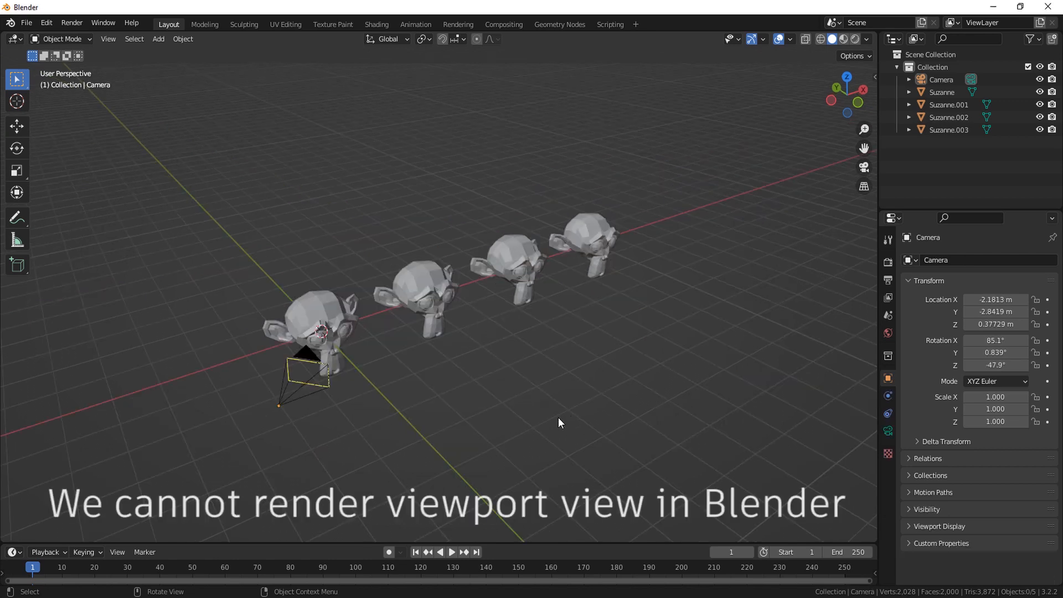
{"action": "middle_click_drag", "start_coordinate": [558, 418], "coordinate": [501, 417]}
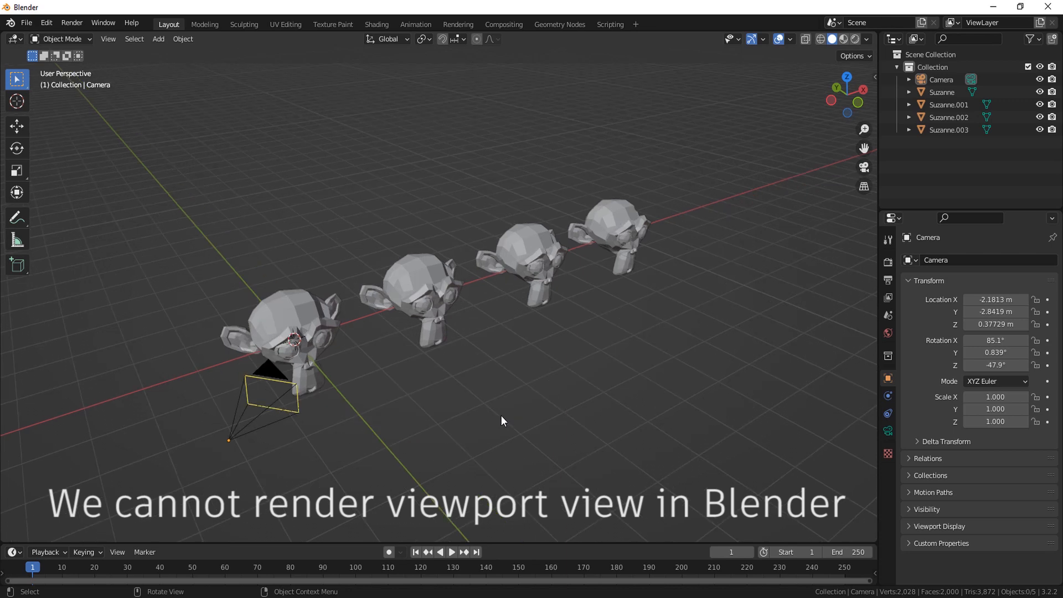
{"action": "middle_click_drag", "start_coordinate": [463, 417], "coordinate": [417, 396]}
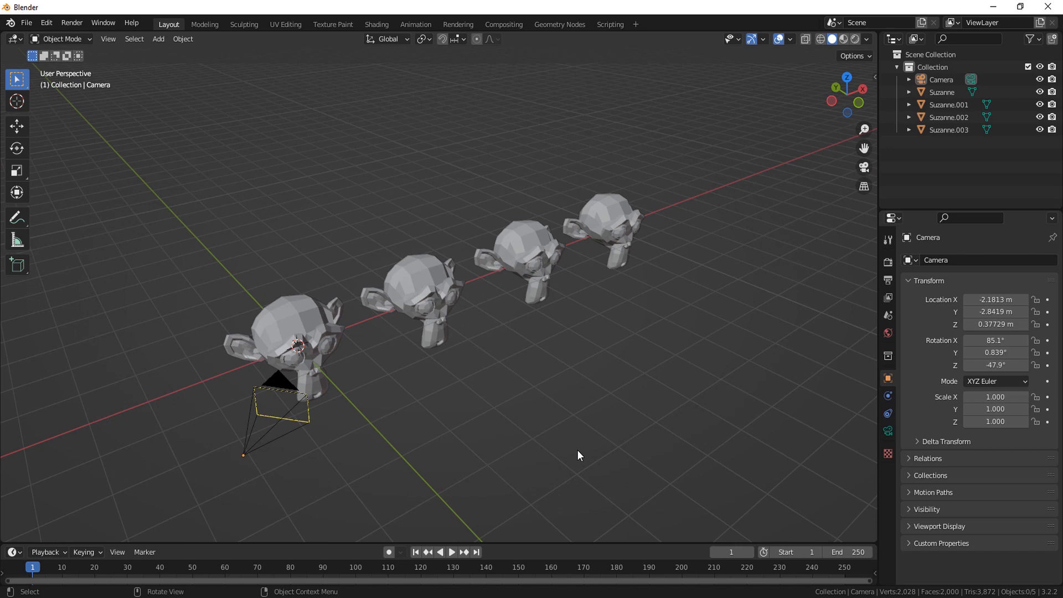
{"action": "middle_click_drag", "start_coordinate": [480, 437], "coordinate": [489, 410]}
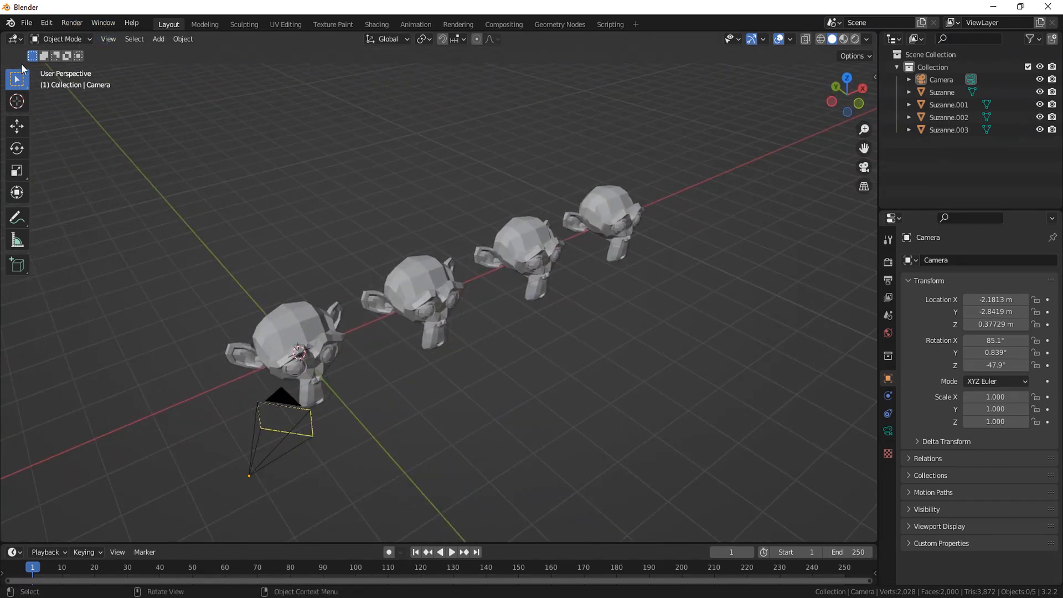
{"action": "left_click", "coordinate": [68, 23]}
{"action": "left_click", "coordinate": [77, 36]}
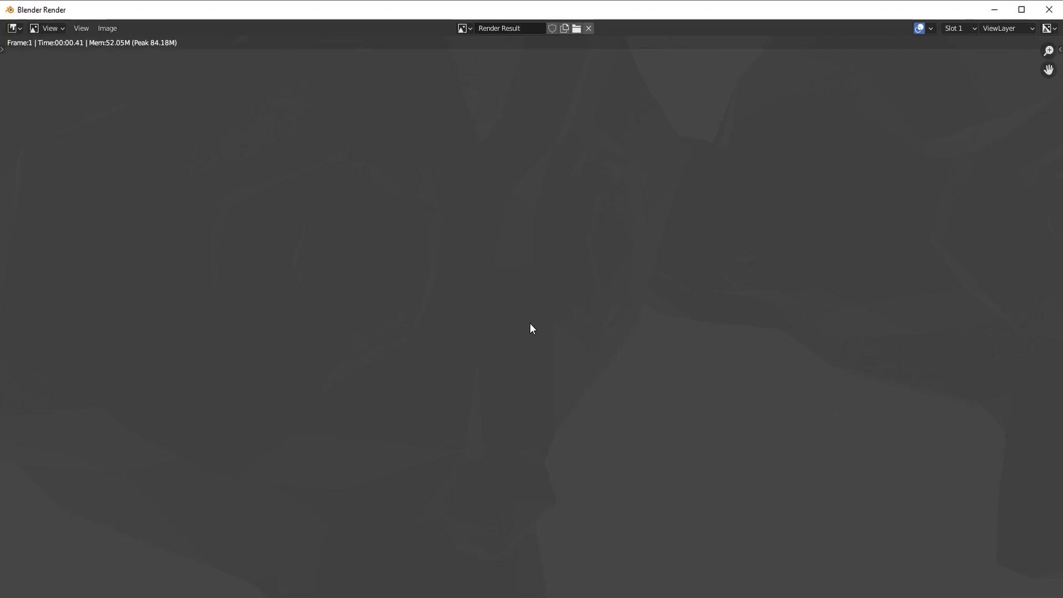
{"action": "scroll", "coordinate": [450, 285], "scroll_direction": "up", "scroll_amount": 3}
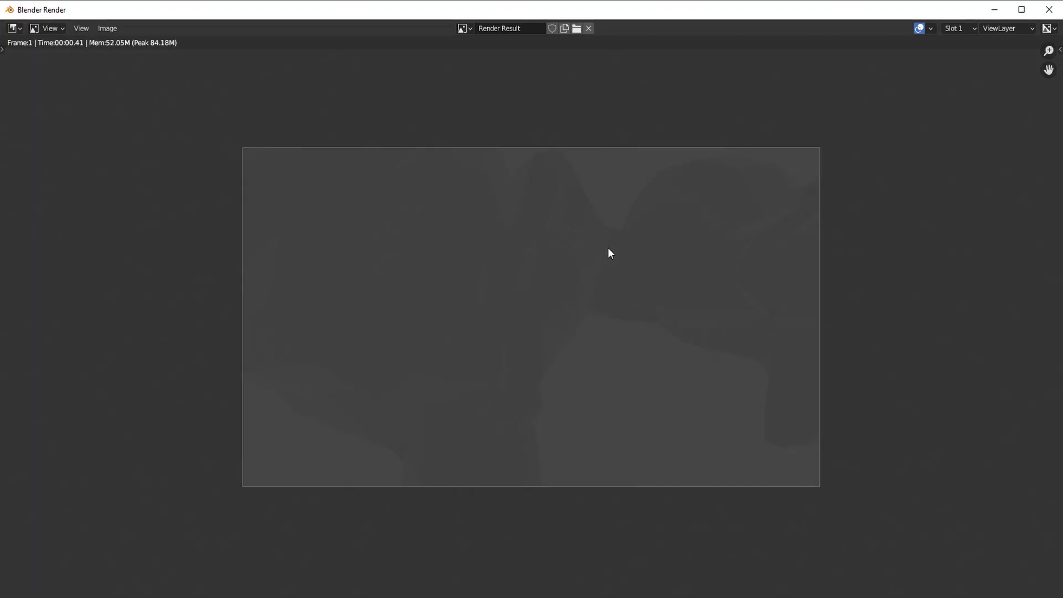
{"action": "left_click", "coordinate": [1051, 7]}
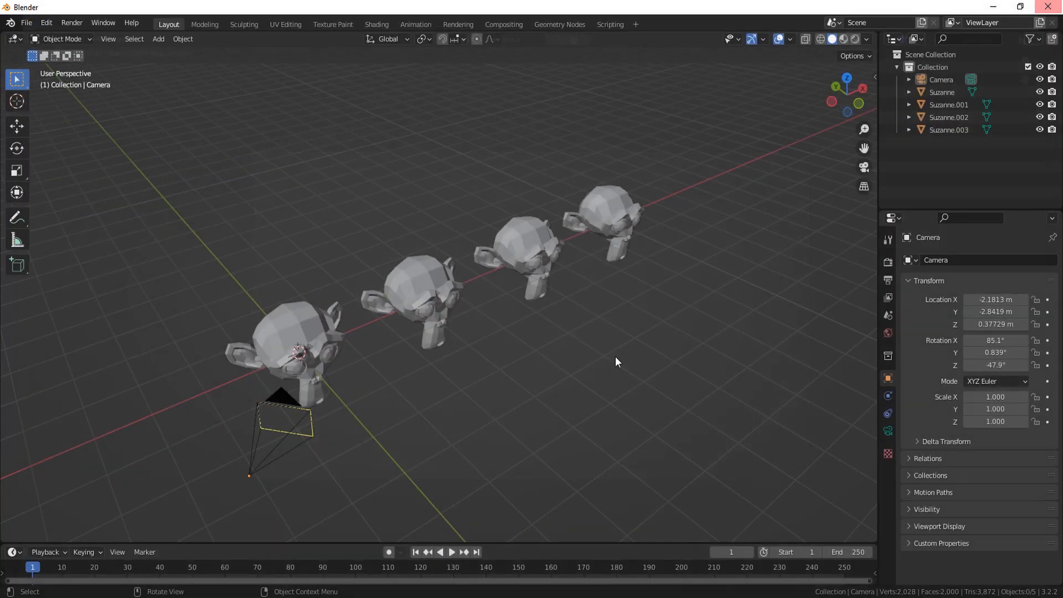
Step: Frame all four monkey heads in the user perspective, and align the active camera to that viewport view
{"action": "middle_click_drag", "start_coordinate": [615, 357], "coordinate": [445, 403]}
{"action": "scroll", "coordinate": [667, 269], "scroll_direction": "down", "scroll_amount": 2}
{"action": "left_click_drag", "start_coordinate": [291, 361], "coordinate": [390, 424]}
{"action": "scroll", "coordinate": [391, 424], "scroll_direction": "up", "scroll_amount": 3}
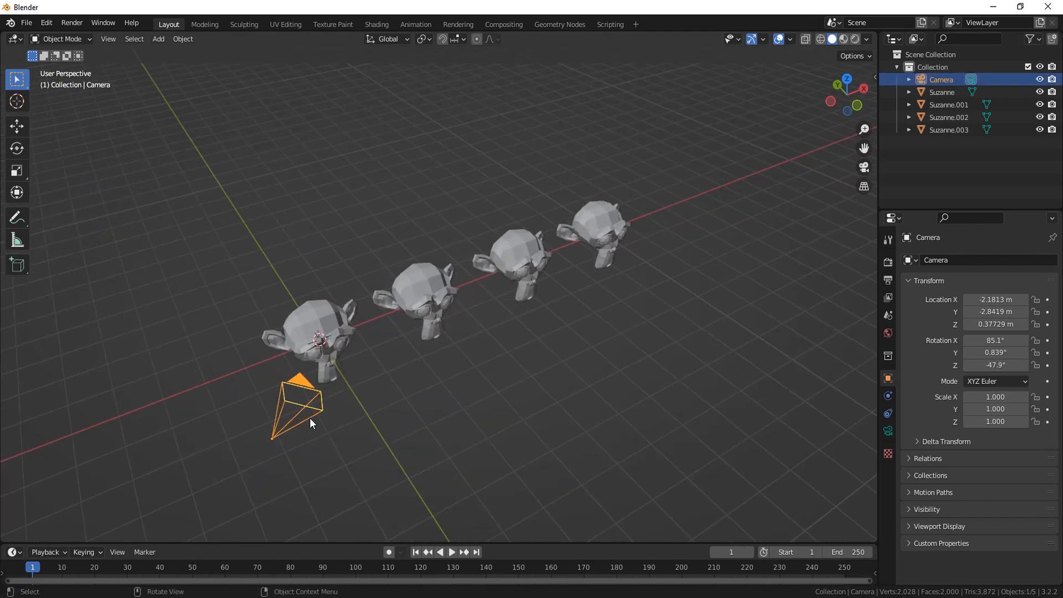
{"action": "middle_click_drag", "start_coordinate": [349, 424], "coordinate": [387, 387]}
{"action": "middle_click_drag", "start_coordinate": [432, 360], "coordinate": [544, 451]}
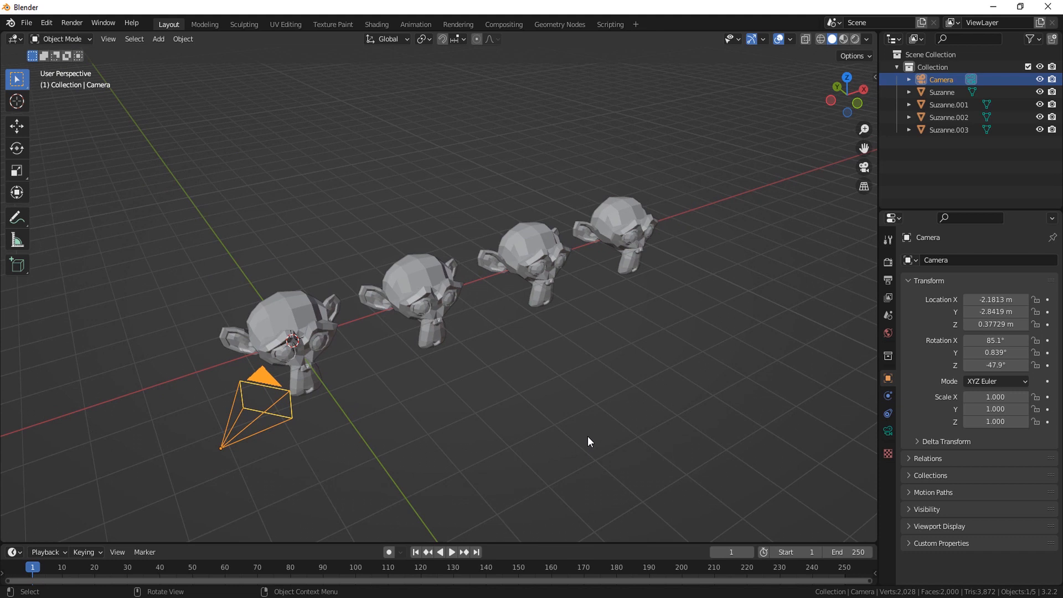
{"action": "left_click", "coordinate": [615, 421]}
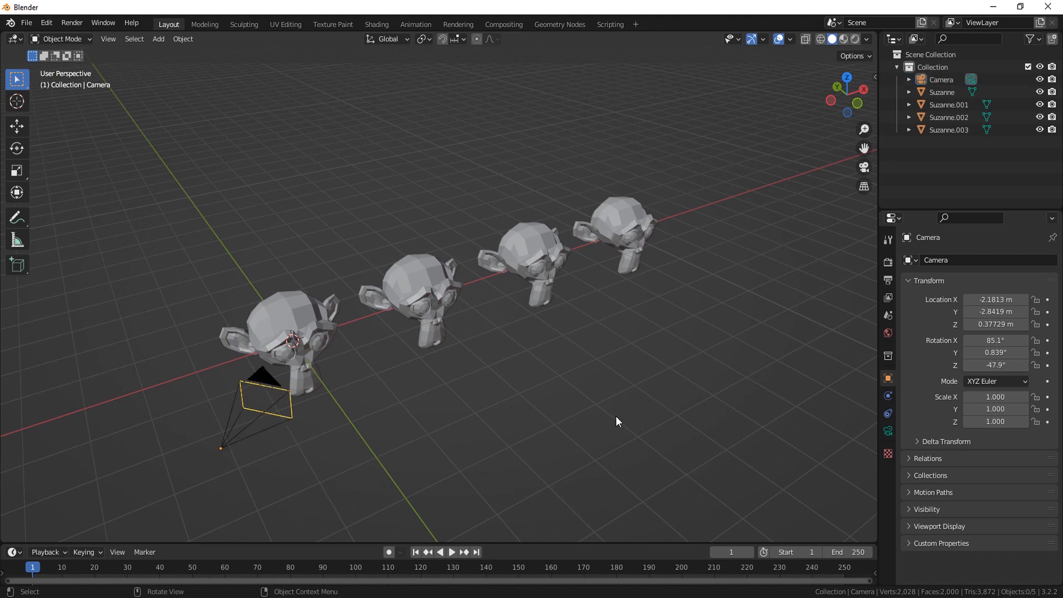
{"action": "key", "text": "ctrl+alt+KP_0"}
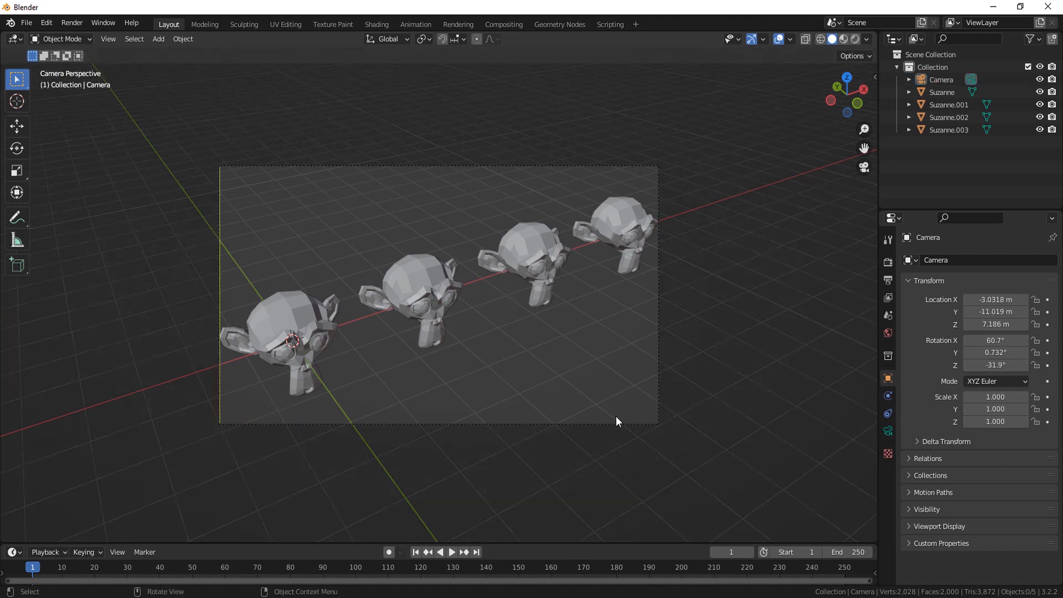
Step: Render a still image from the realigned camera, examine how the four monkey heads are framed, and close the render window
{"action": "scroll", "coordinate": [550, 395], "scroll_direction": "up", "scroll_amount": 1}
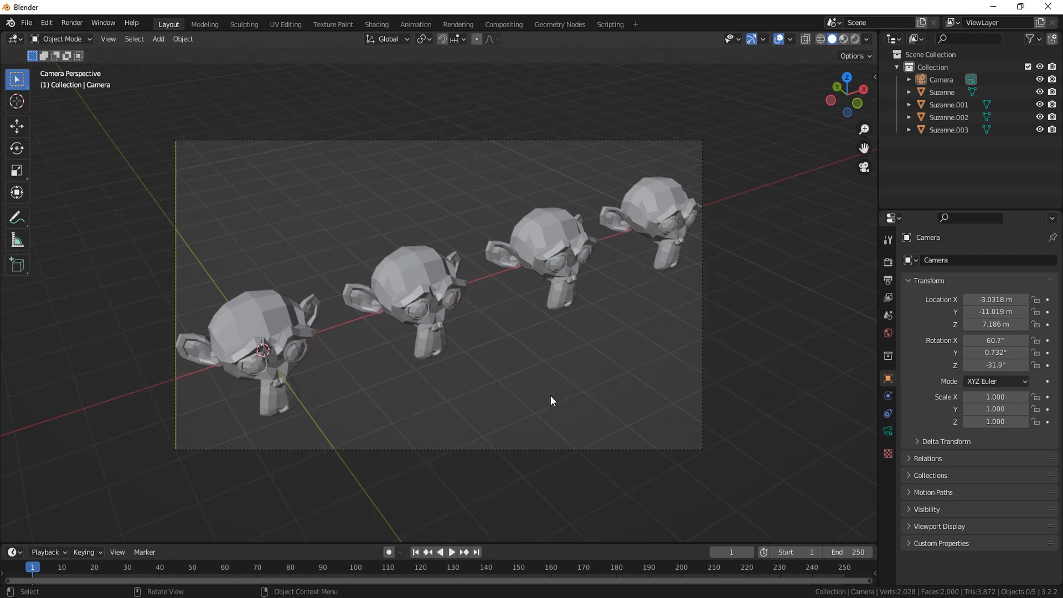
{"action": "mouse_move", "coordinate": [550, 396]}
{"action": "middle_mouse_down"}
{"action": "mouse_move", "coordinate": [531, 400]}
{"action": "mouse_move", "coordinate": [579, 403]}
{"action": "mouse_move", "coordinate": [559, 407]}
{"action": "middle_mouse_up"}
{"action": "key", "text": "KP_0"}
{"action": "left_click", "coordinate": [72, 22]}
{"action": "left_click", "coordinate": [111, 87]}
{"action": "scroll", "coordinate": [582, 417], "scroll_direction": "down", "scroll_amount": 2}
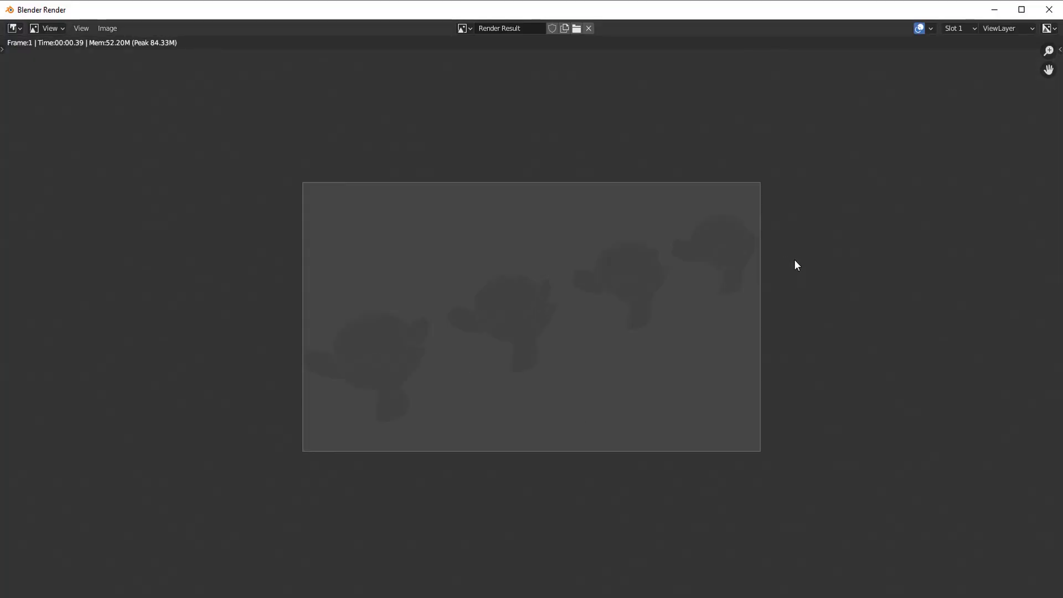
{"action": "left_click", "coordinate": [1054, 12]}
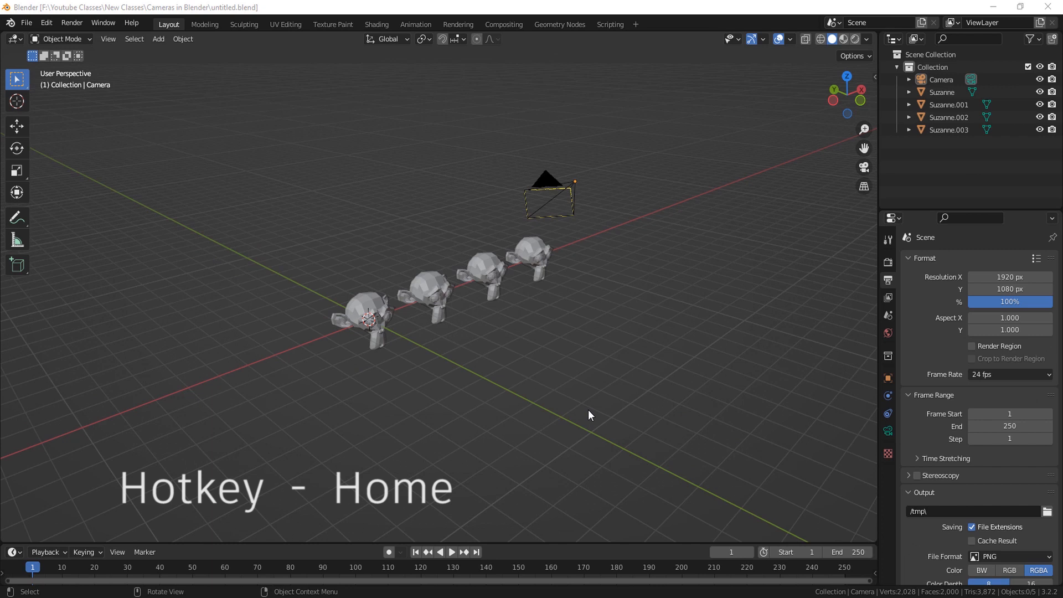
Step: Look through the active camera with its frame fitted to the viewport, and examine the frame at several zoom levels
{"action": "key", "text": "KP_0"}
{"action": "key", "text": "Home"}
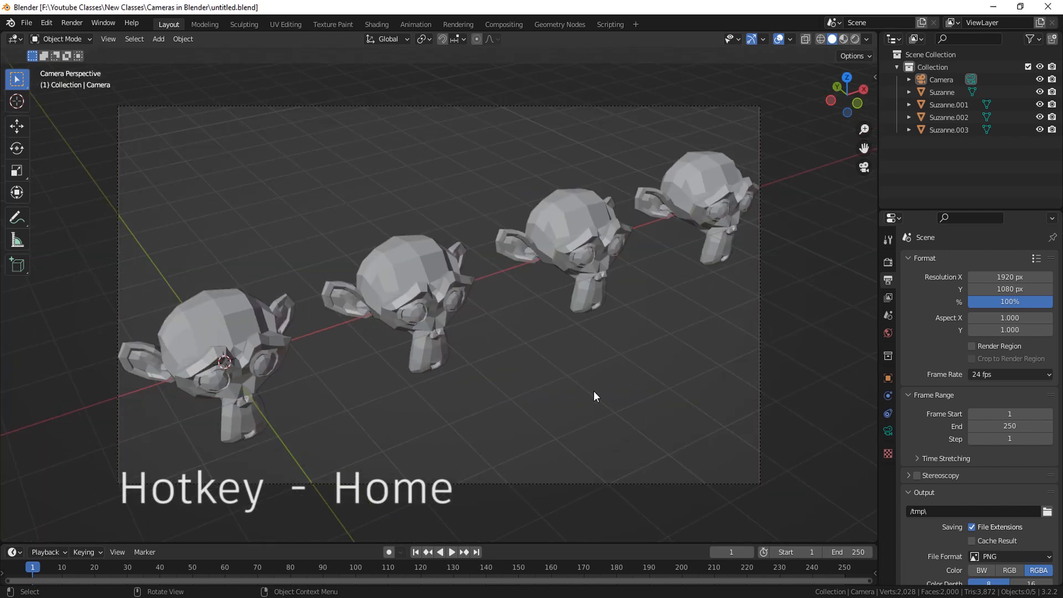
{"action": "scroll", "coordinate": [593, 391], "scroll_direction": "down", "scroll_amount": 4}
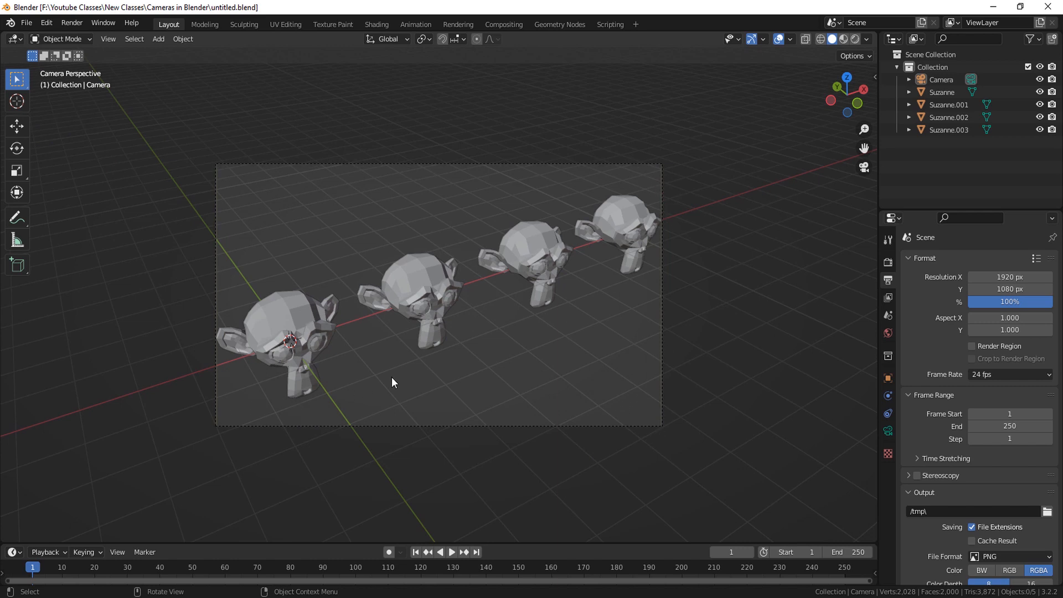
{"action": "scroll", "coordinate": [430, 365], "scroll_direction": "up", "scroll_amount": 3}
{"action": "scroll", "coordinate": [496, 411], "scroll_direction": "down", "scroll_amount": 4}
{"action": "scroll", "coordinate": [510, 379], "scroll_direction": "down", "scroll_amount": 1}
{"action": "scroll", "coordinate": [512, 379], "scroll_direction": "up", "scroll_amount": 2}
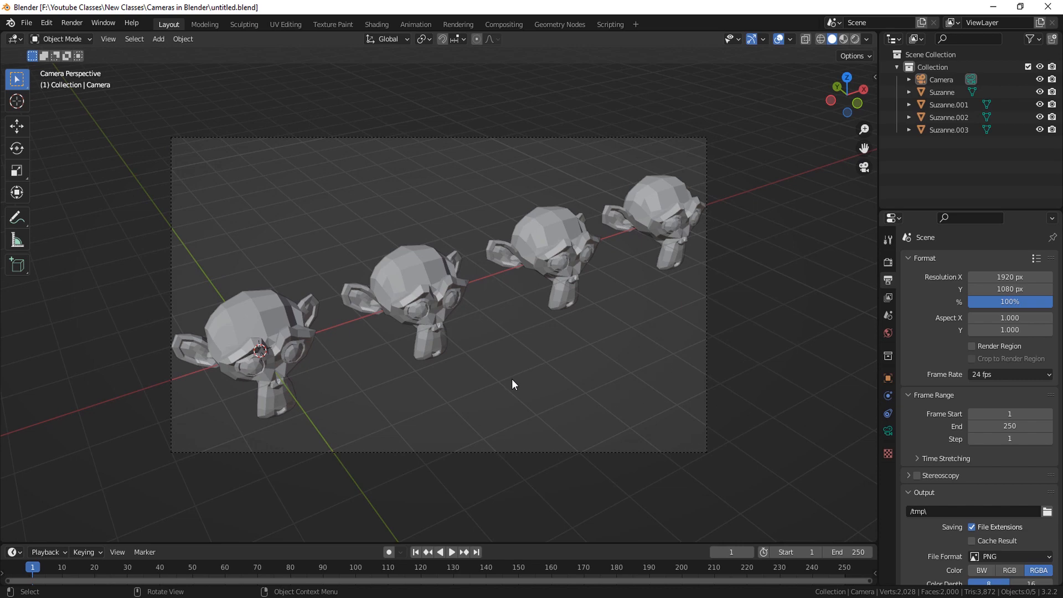
{"action": "scroll", "coordinate": [543, 346], "scroll_direction": "down", "scroll_amount": 2}
{"action": "scroll", "coordinate": [565, 284], "scroll_direction": "up", "scroll_amount": 3}
{"action": "scroll", "coordinate": [562, 288], "scroll_direction": "down", "scroll_amount": 2}
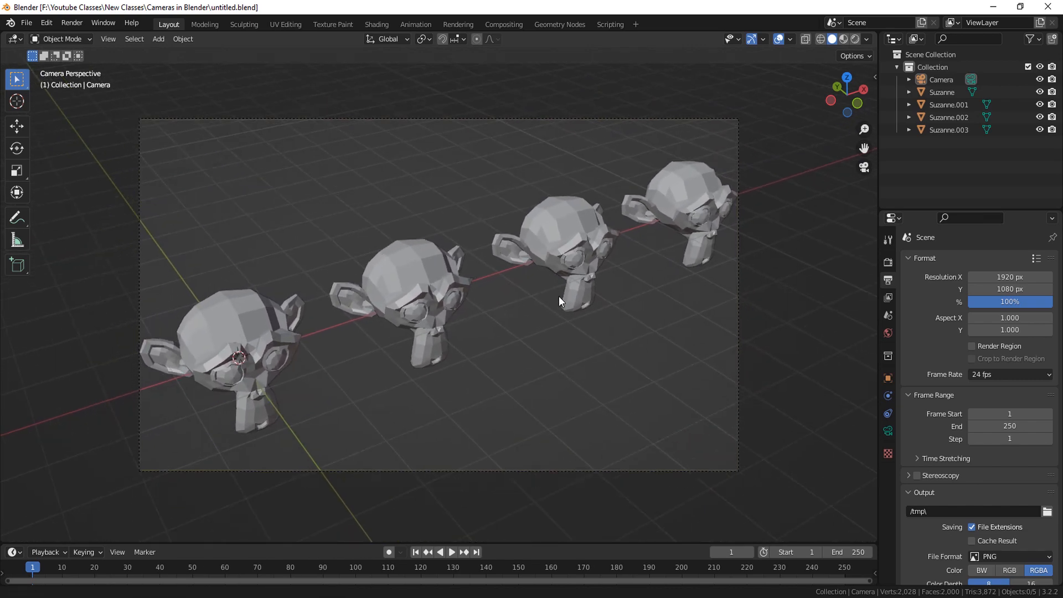
{"action": "scroll", "coordinate": [551, 341], "scroll_direction": "up", "scroll_amount": 1}
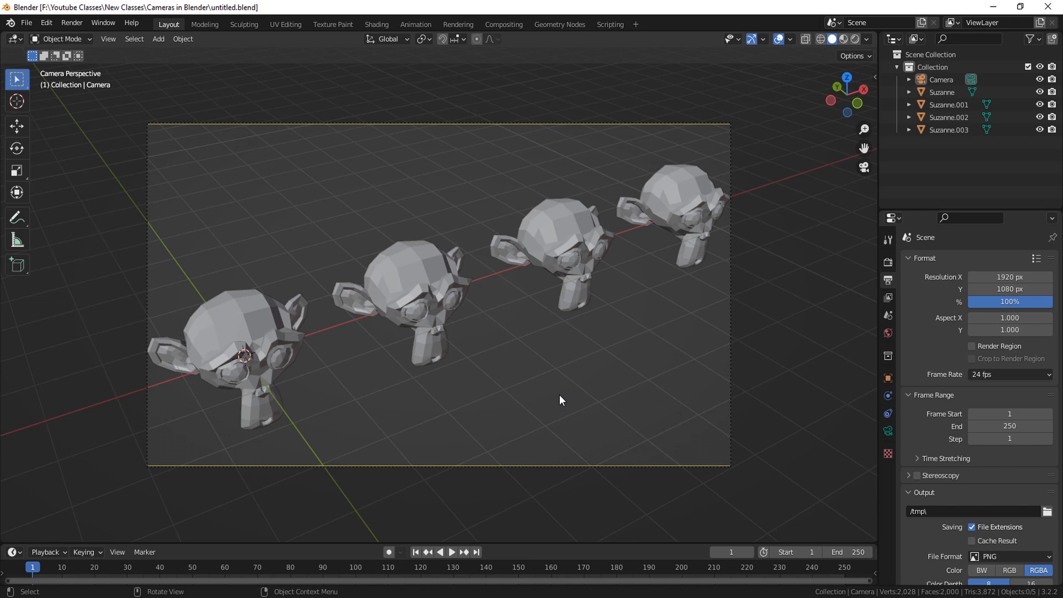
Step: Fit the camera frame to the viewport again, and compare the fitted frame with smaller zoom levels
{"action": "key", "text": "Home"}
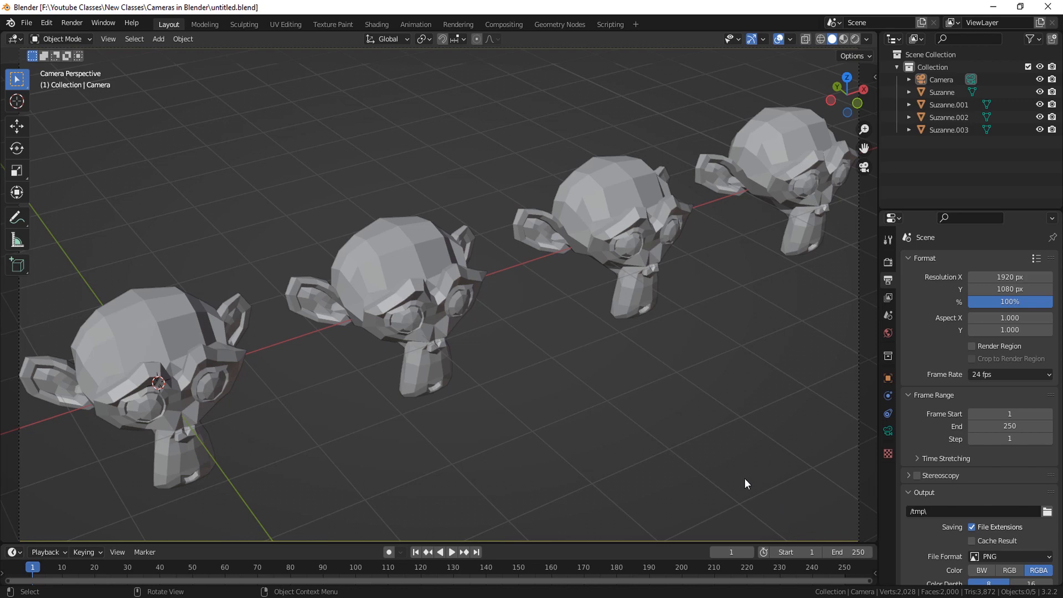
{"action": "scroll", "coordinate": [587, 403], "scroll_direction": "down", "scroll_amount": 4}
{"action": "scroll", "coordinate": [572, 437], "scroll_direction": "up", "scroll_amount": 2}
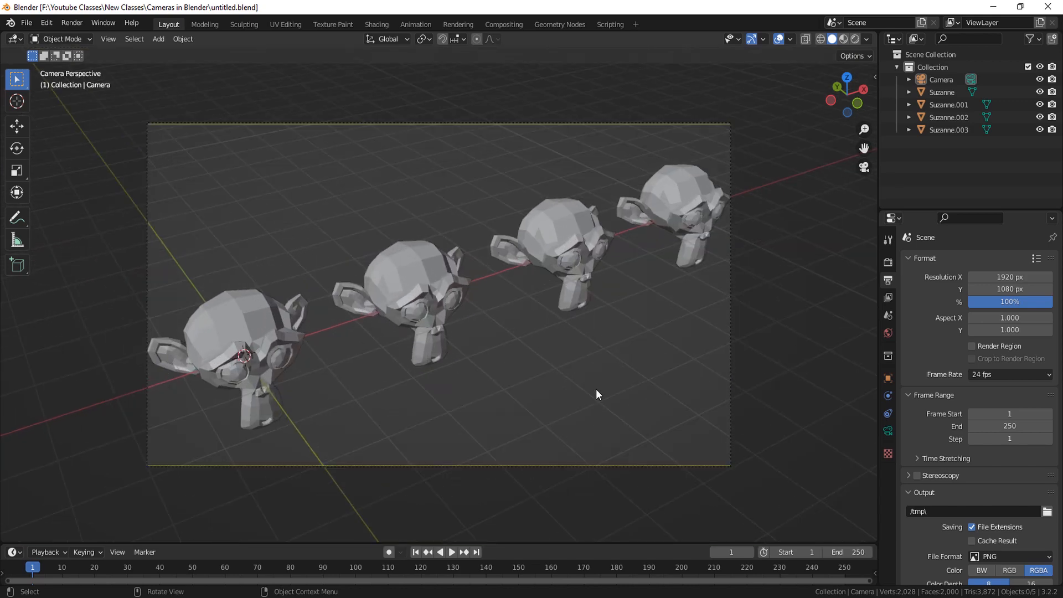
{"action": "scroll", "coordinate": [597, 390], "scroll_direction": "up", "scroll_amount": 2}
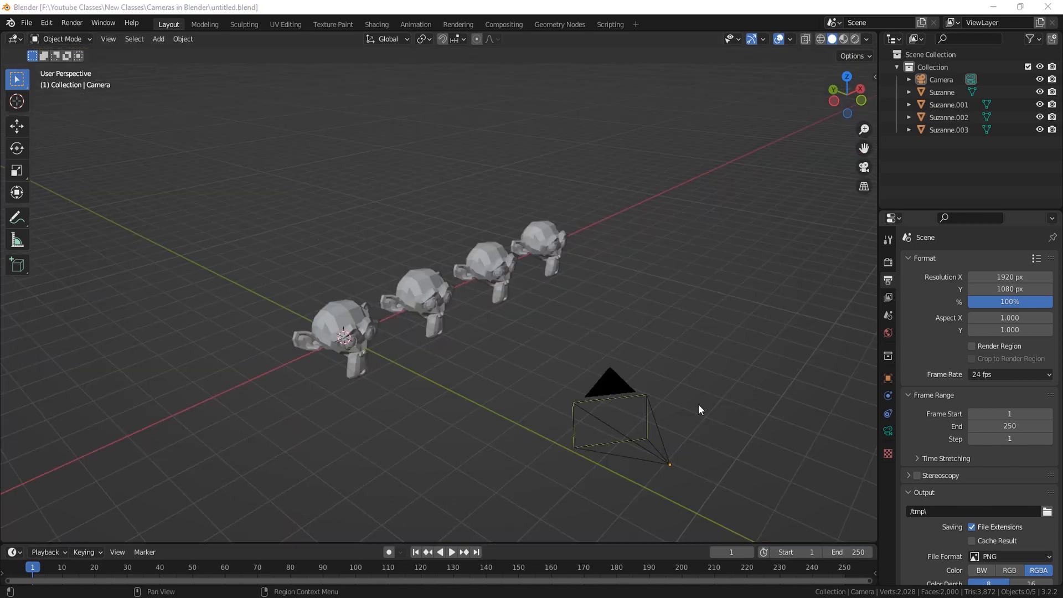
Step: Switch from the user perspective to the camera view, and examine how zooming the viewport affects the camera frame
{"action": "middle_click_drag", "start_coordinate": [699, 404], "coordinate": [680, 407]}
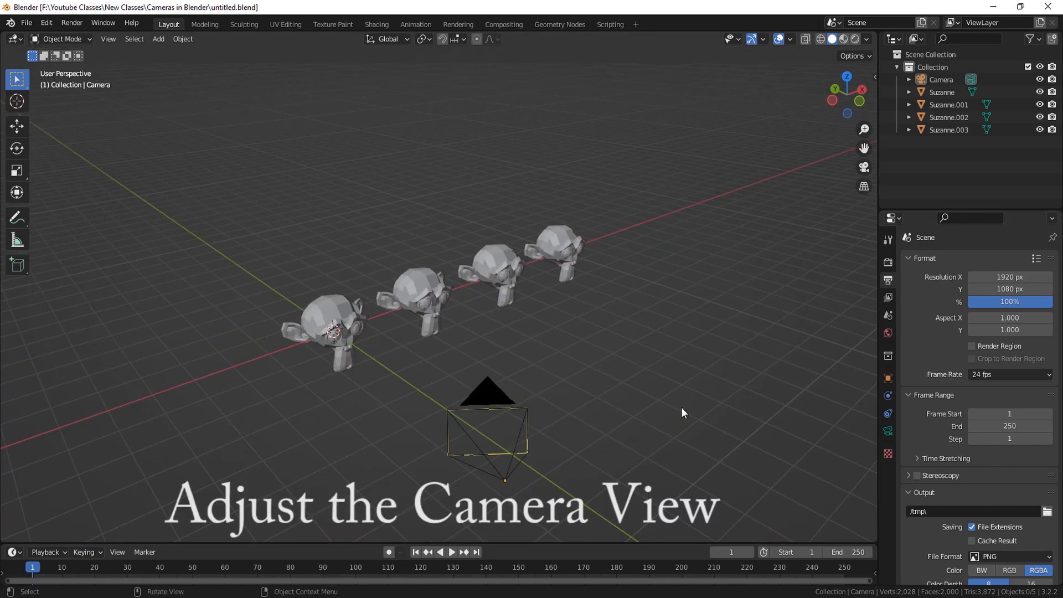
{"action": "key", "text": "KP_0"}
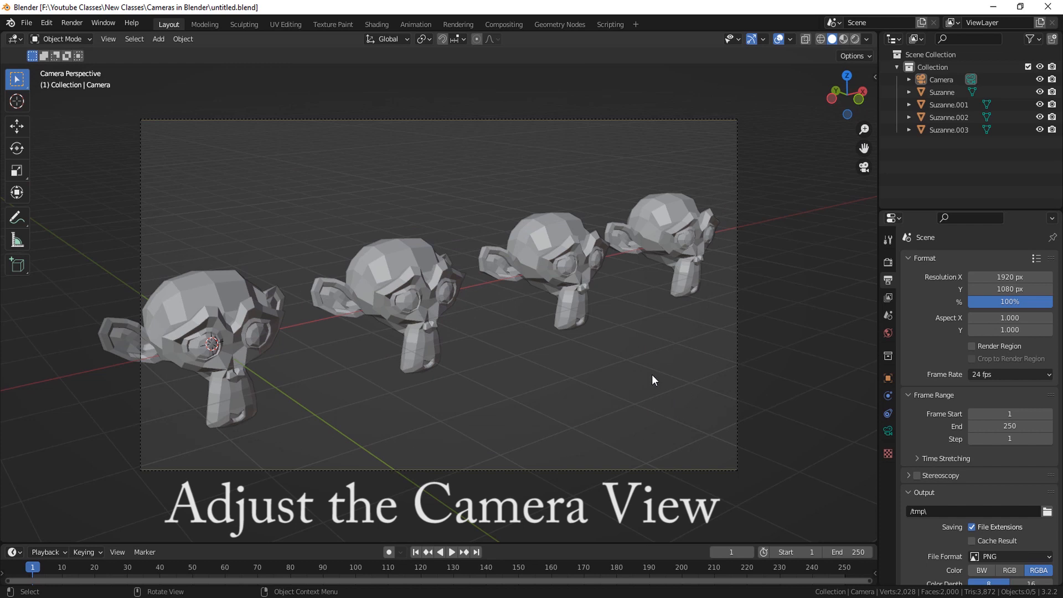
{"action": "scroll", "coordinate": [617, 379], "scroll_direction": "down", "scroll_amount": 3}
{"action": "scroll", "coordinate": [617, 379], "scroll_direction": "up", "scroll_amount": 3}
{"action": "scroll", "coordinate": [727, 425], "scroll_direction": "down", "scroll_amount": 2}
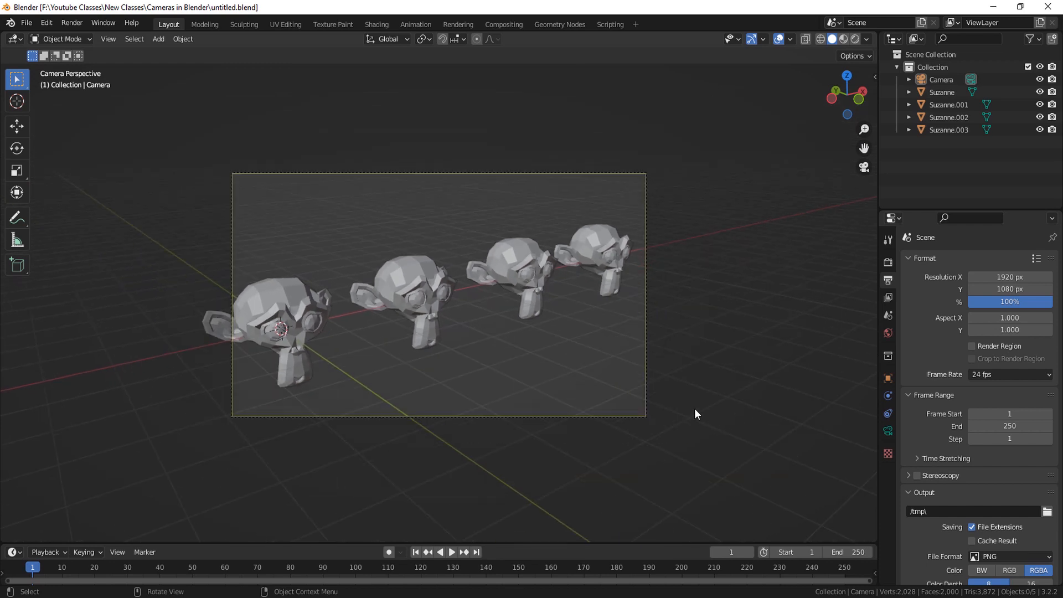
{"action": "scroll", "coordinate": [576, 360], "scroll_direction": "up", "scroll_amount": 3}
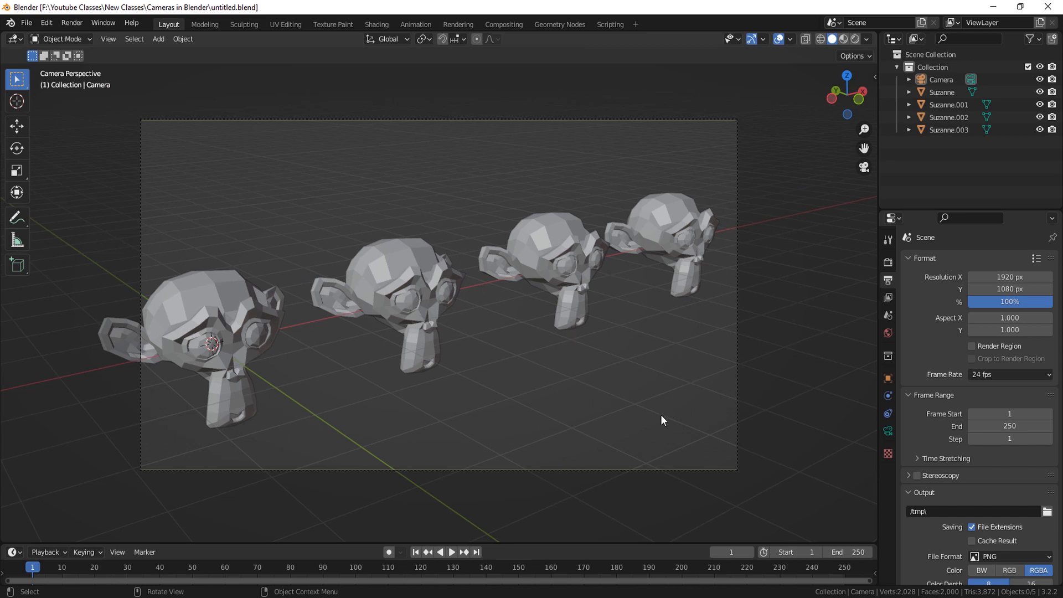
Step: Orbit out of the camera view, return to it, and examine the camera frame at different zoom levels
{"action": "middle_click_drag", "start_coordinate": [476, 339], "coordinate": [510, 386]}
{"action": "key", "text": "KP_0"}
{"action": "scroll", "coordinate": [508, 382], "scroll_direction": "down", "scroll_amount": 3}
{"action": "scroll", "coordinate": [508, 382], "scroll_direction": "up", "scroll_amount": 2}
{"action": "scroll", "coordinate": [609, 371], "scroll_direction": "up", "scroll_amount": 2}
{"action": "scroll", "coordinate": [608, 373], "scroll_direction": "down", "scroll_amount": 2}
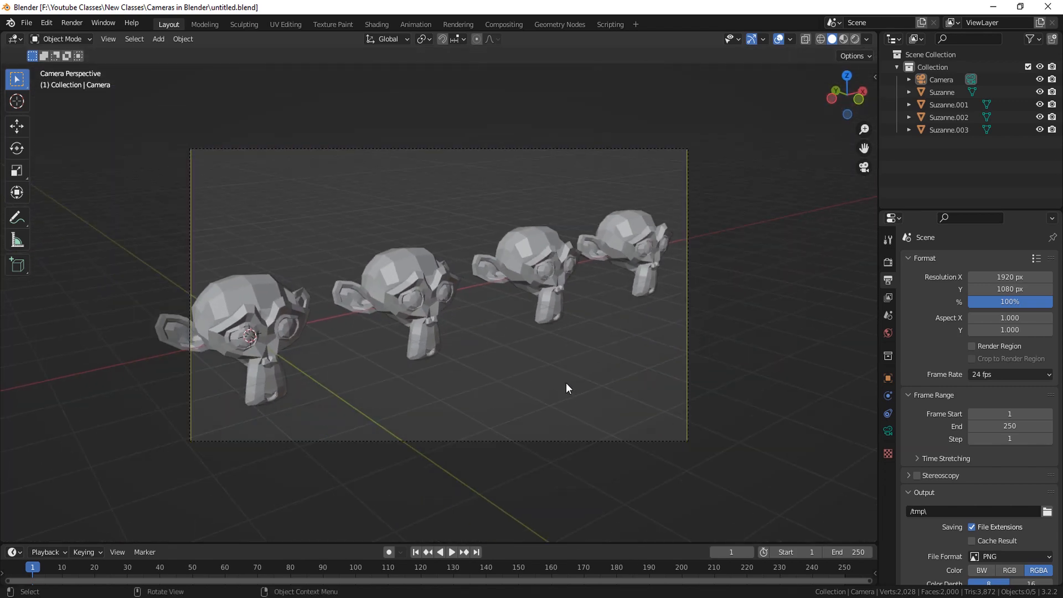
Step: Lock the camera to the view and orbit the camera to a lower angle on the monkey heads
{"action": "scroll", "coordinate": [566, 383], "scroll_direction": "up", "scroll_amount": 2}
{"action": "scroll", "coordinate": [566, 383], "scroll_direction": "down", "scroll_amount": 1}
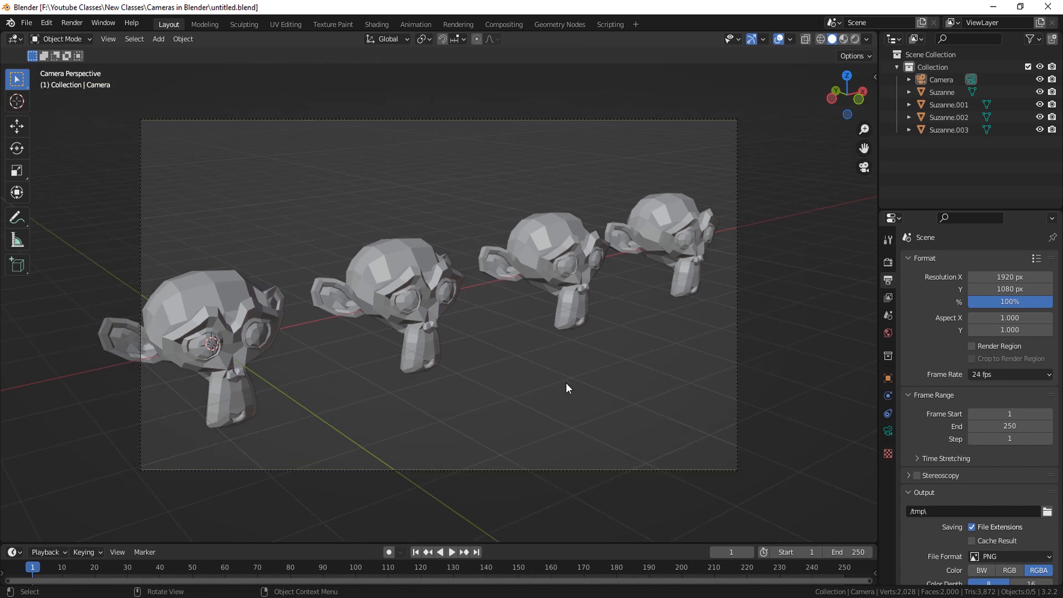
{"action": "key", "text": "n"}
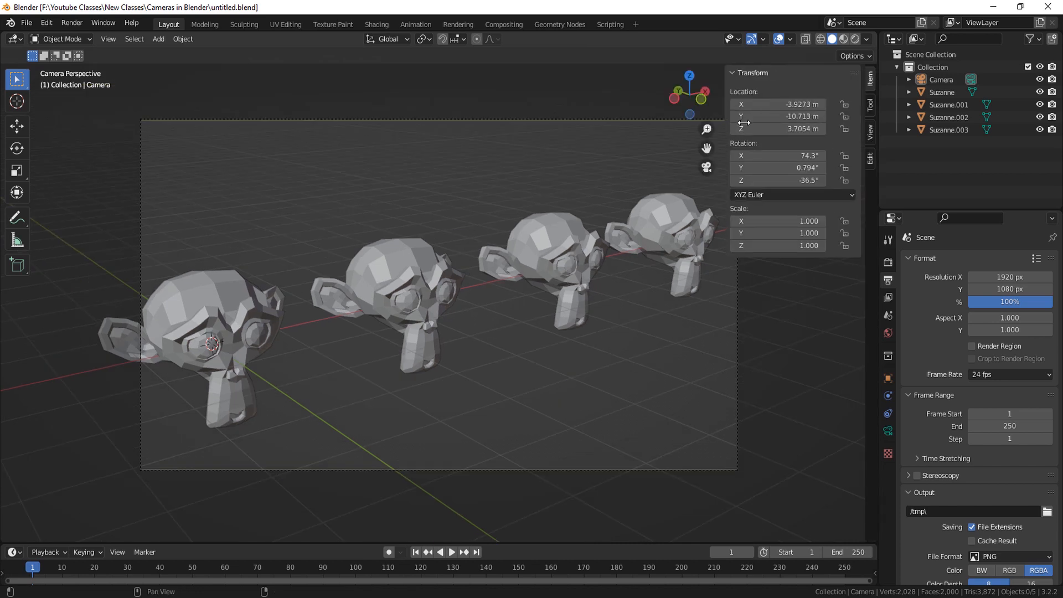
{"action": "left_click", "coordinate": [871, 134]}
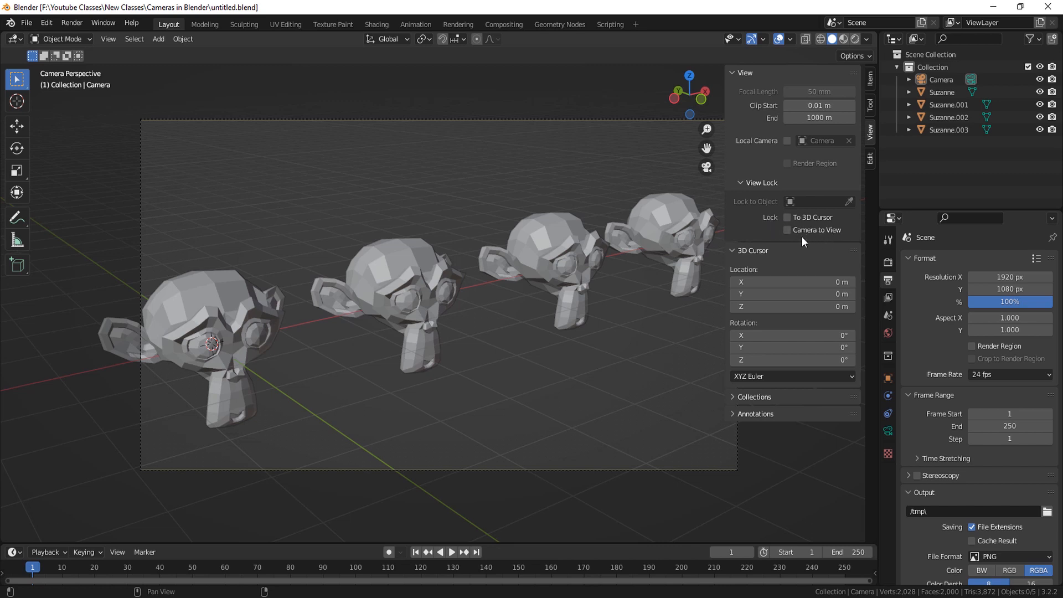
{"action": "left_click", "coordinate": [787, 230]}
{"action": "key", "text": "n"}
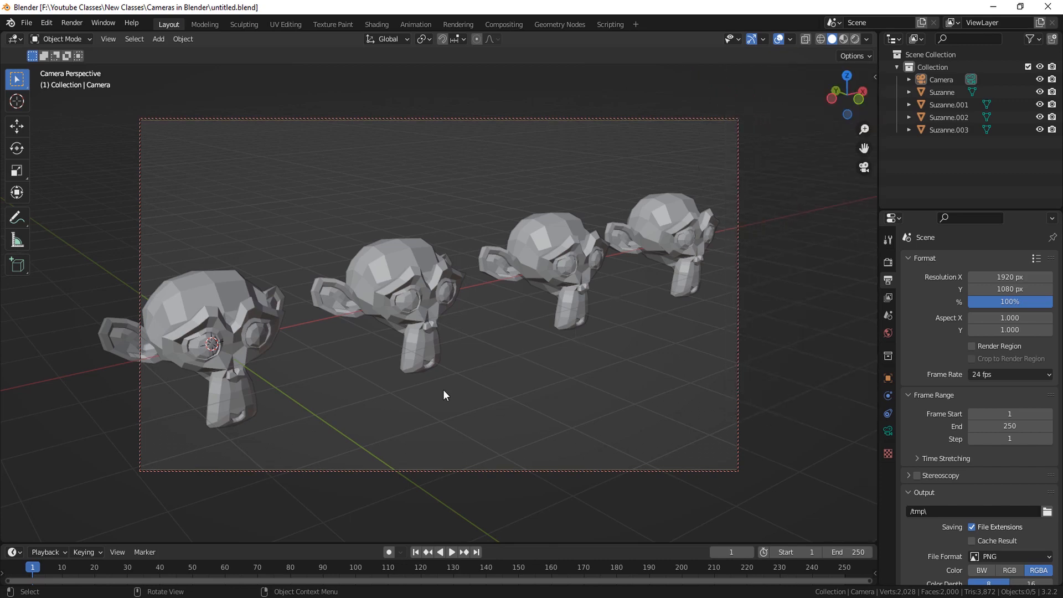
{"action": "middle_click_drag", "start_coordinate": [443, 393], "coordinate": [482, 426]}
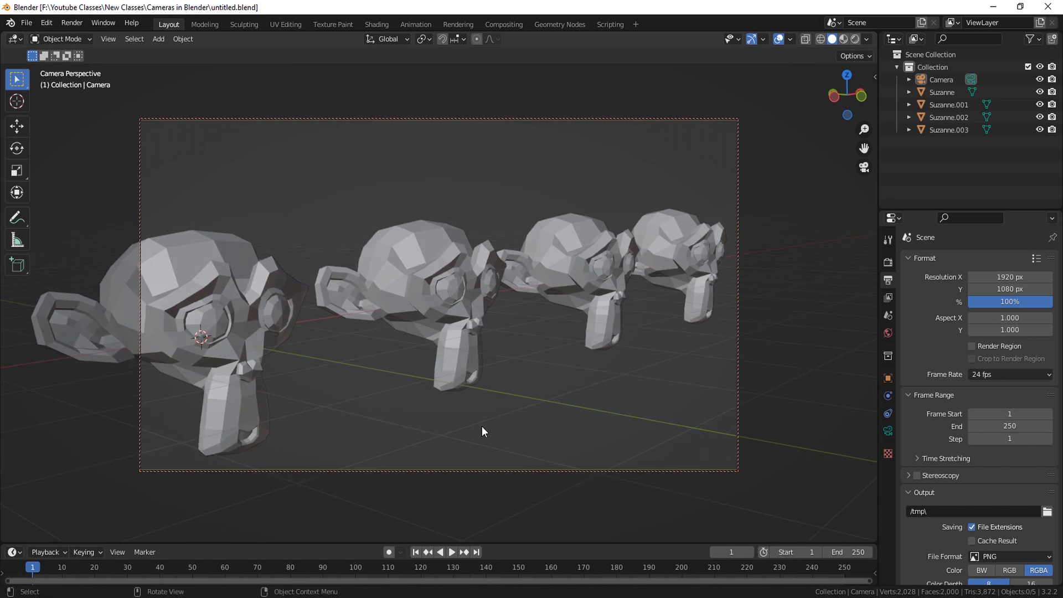
Step: Unlock the camera from the view, and zoom and orbit the viewport without moving the camera
{"action": "key", "text": "n"}
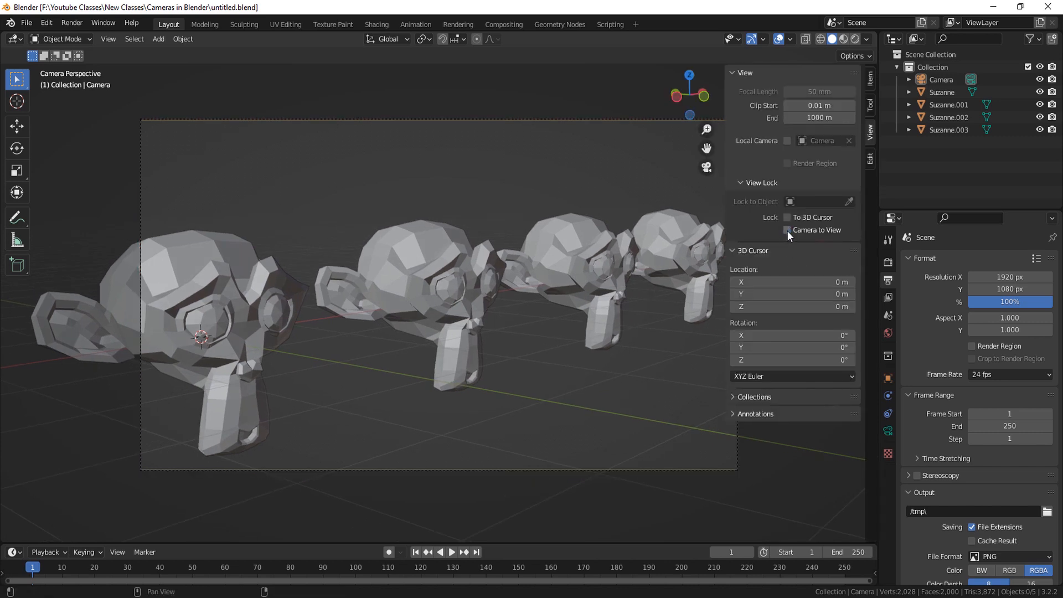
{"action": "key", "text": "n"}
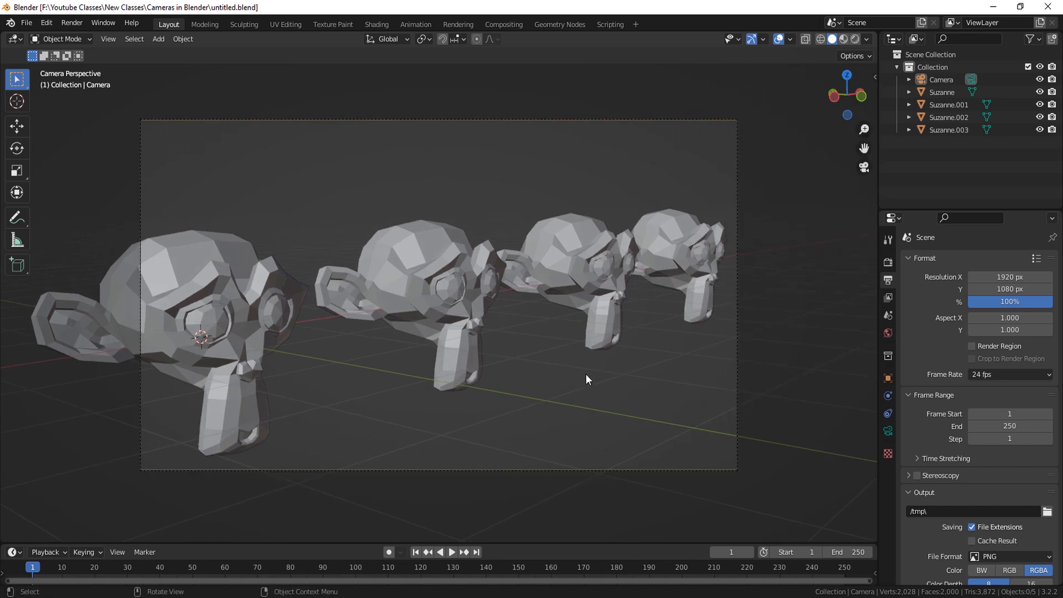
{"action": "scroll", "coordinate": [565, 378], "scroll_direction": "down", "scroll_amount": 4}
{"action": "scroll", "coordinate": [548, 377], "scroll_direction": "up", "scroll_amount": 5}
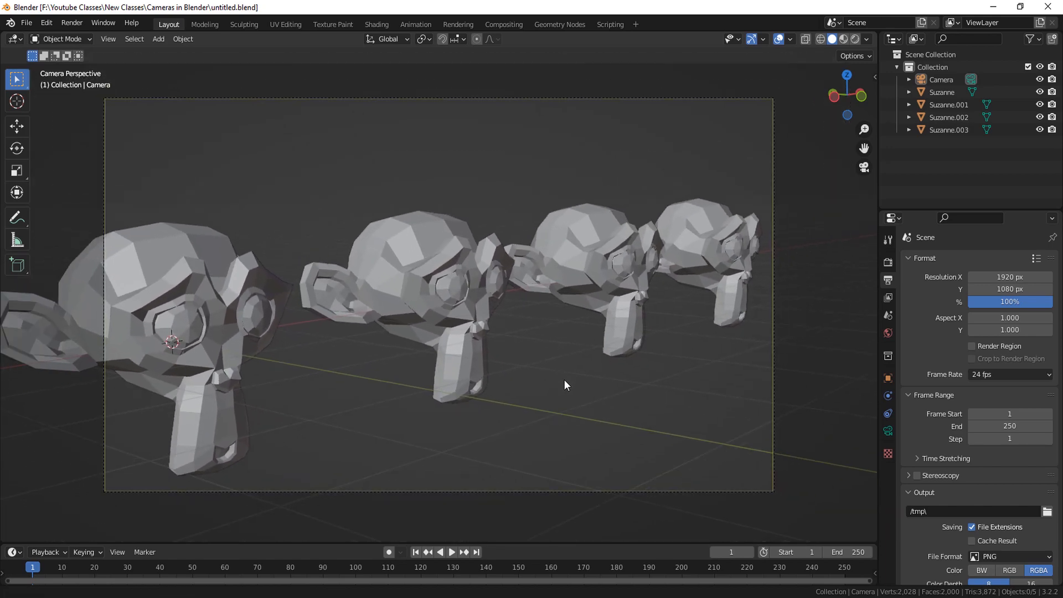
{"action": "middle_click_drag", "start_coordinate": [564, 380], "coordinate": [576, 356]}
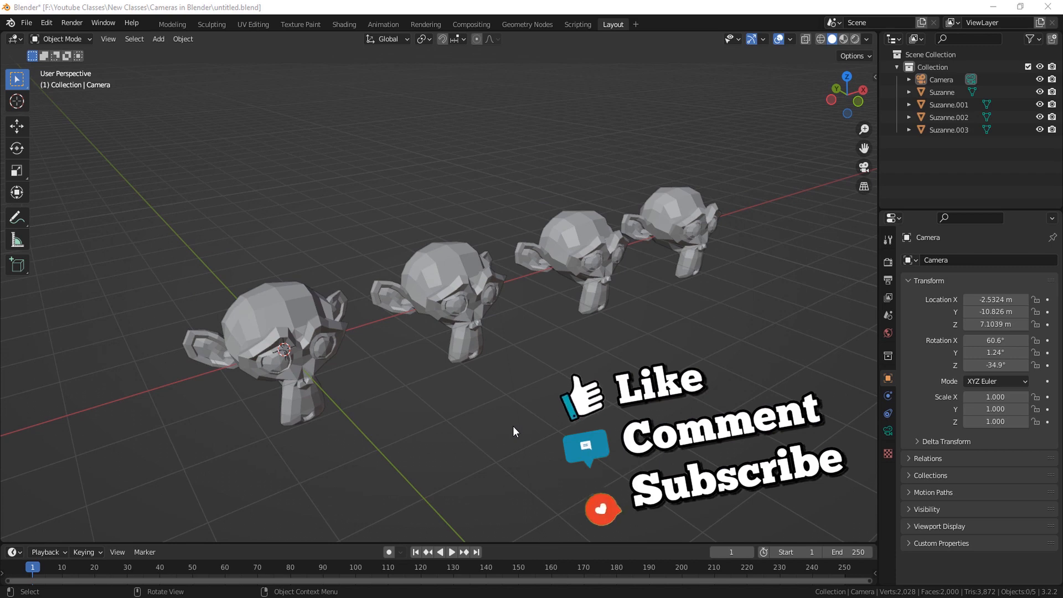
Step: Look through the camera, split the viewport into two side by side, and switch the second one to user perspective showing the camera object
{"action": "key", "text": "KP_0"}
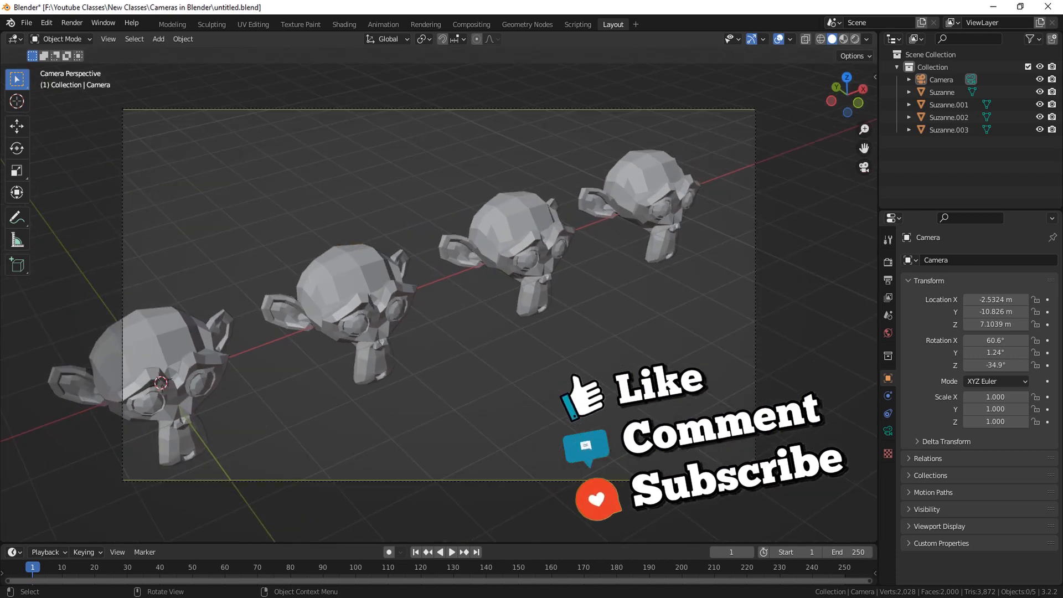
{"action": "scroll", "coordinate": [659, 387], "scroll_direction": "up", "scroll_amount": 1}
{"action": "scroll", "coordinate": [659, 388], "scroll_direction": "down", "scroll_amount": 1}
{"action": "middle_click_drag", "start_coordinate": [653, 363], "coordinate": [665, 351], "text": "ctrl"}
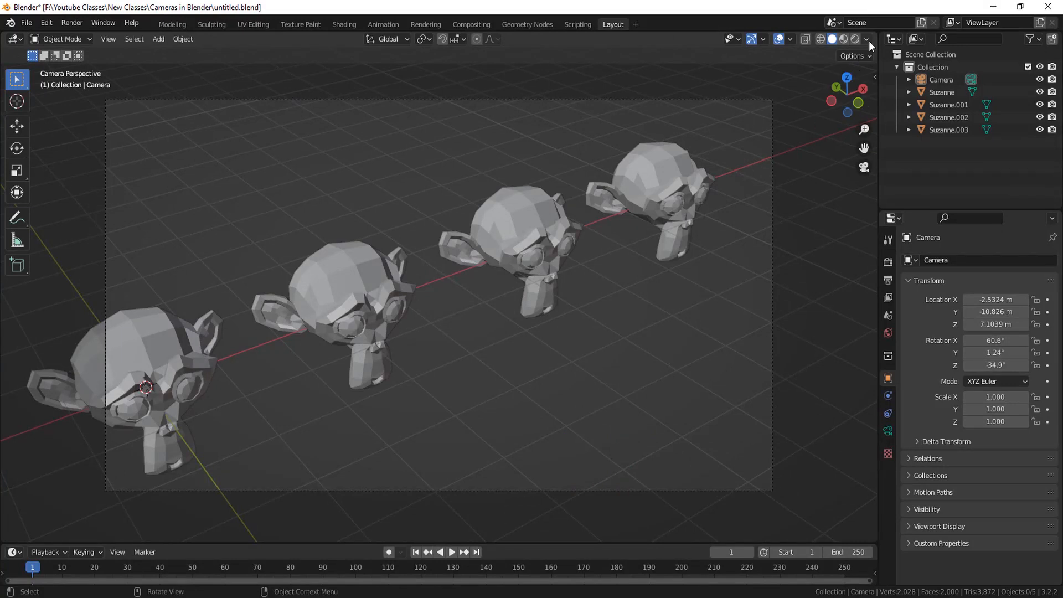
{"action": "left_click_drag", "start_coordinate": [777, 50], "coordinate": [479, 117]}
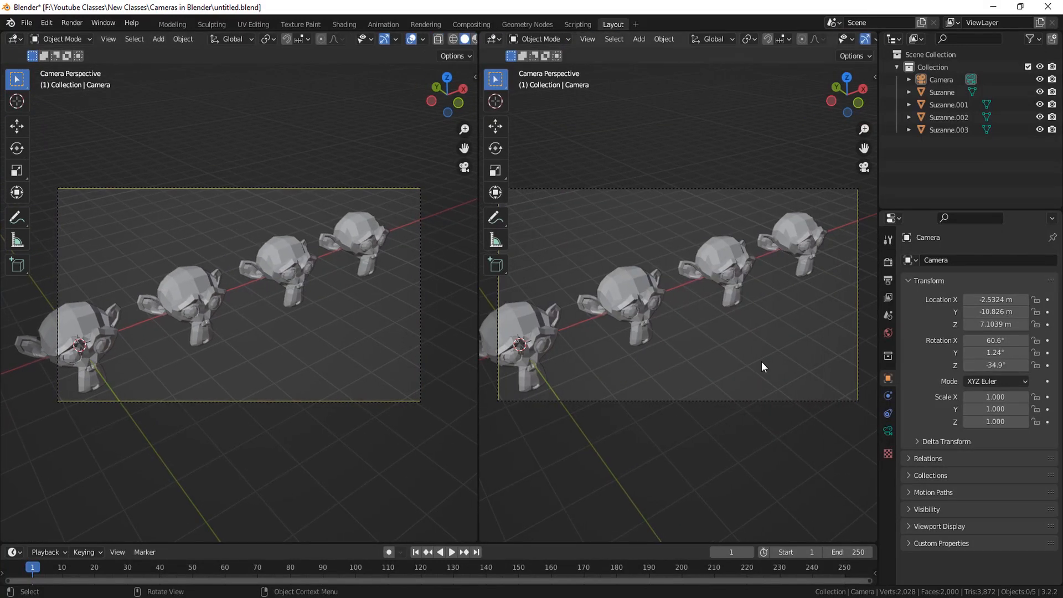
{"action": "key", "text": "KP_0"}
{"action": "scroll", "coordinate": [709, 341], "scroll_direction": "down", "scroll_amount": 3}
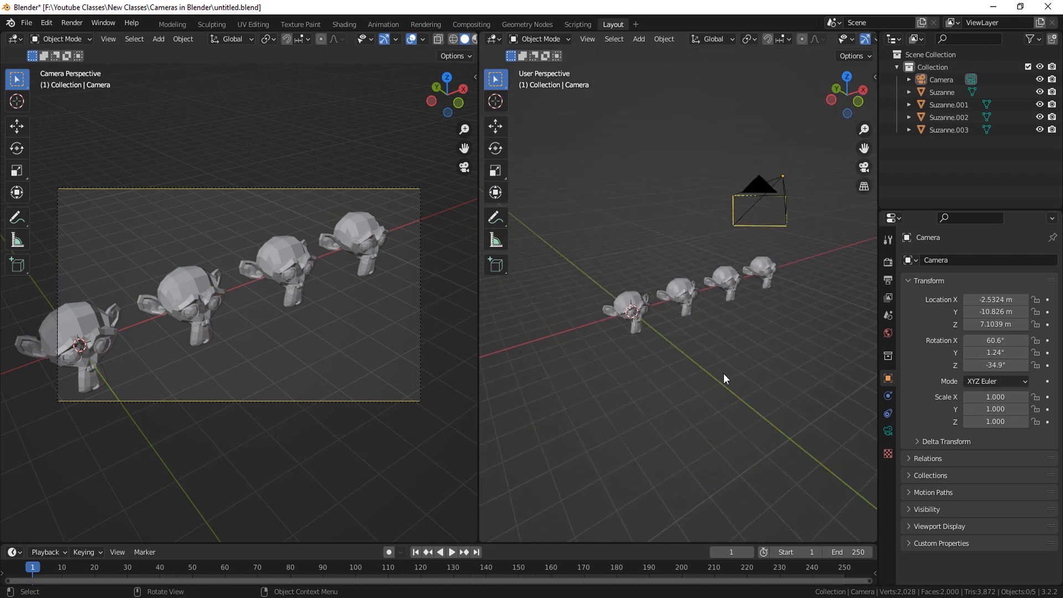
{"action": "middle_click_drag", "start_coordinate": [723, 373], "coordinate": [740, 377]}
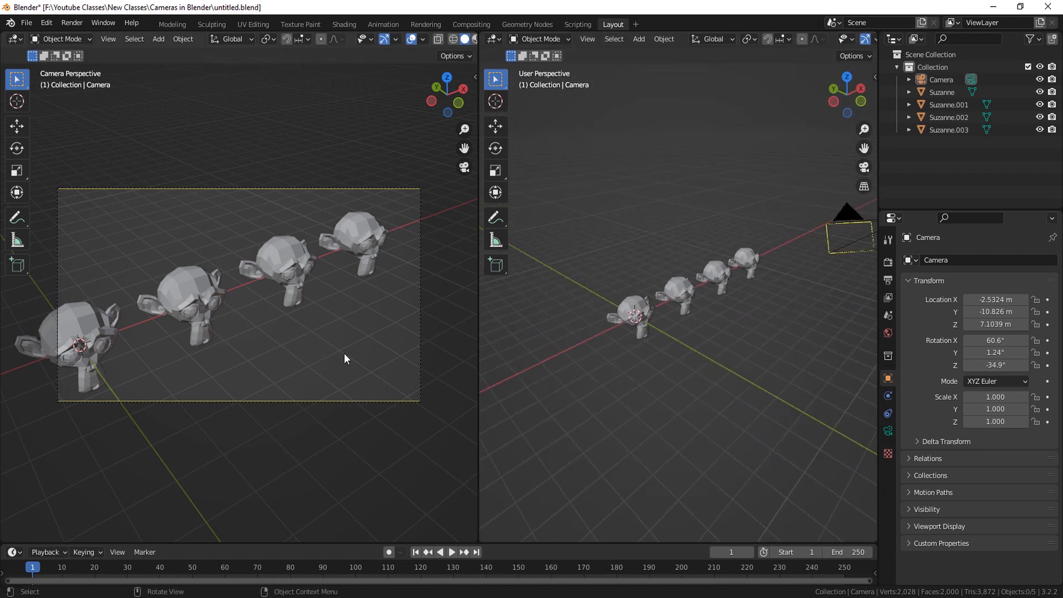
Step: Zoom the camera view in and out, and compare its frame with the camera object in the user perspective viewport
{"action": "scroll", "coordinate": [341, 337], "scroll_direction": "up", "scroll_amount": 2}
{"action": "scroll", "coordinate": [353, 347], "scroll_direction": "down", "scroll_amount": 2}
{"action": "scroll", "coordinate": [364, 329], "scroll_direction": "up", "scroll_amount": 2}
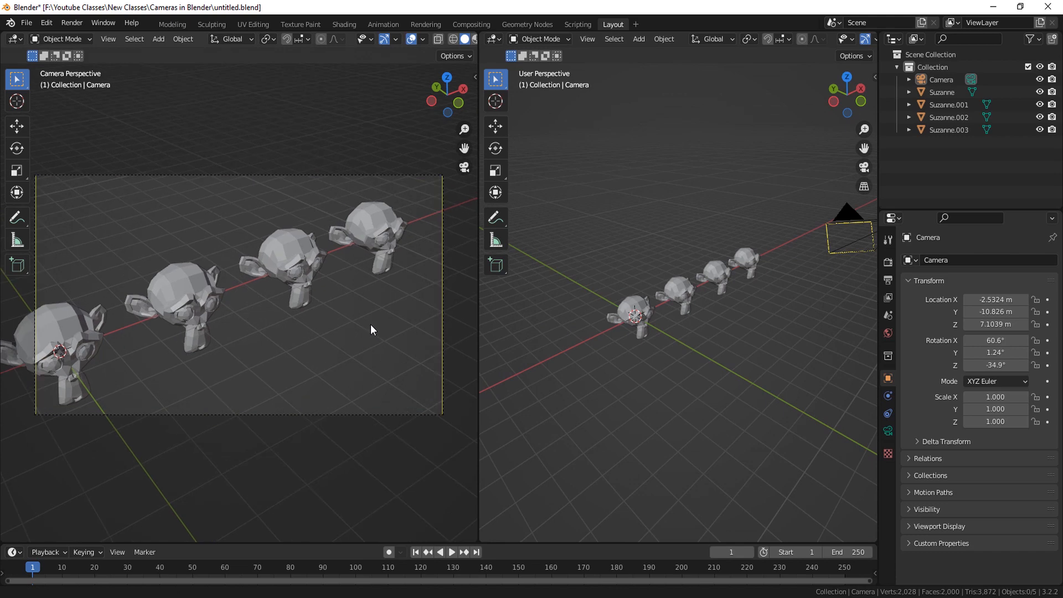
{"action": "scroll", "coordinate": [370, 325], "scroll_direction": "down", "scroll_amount": 1}
{"action": "middle_click_drag", "start_coordinate": [792, 403], "coordinate": [745, 423]}
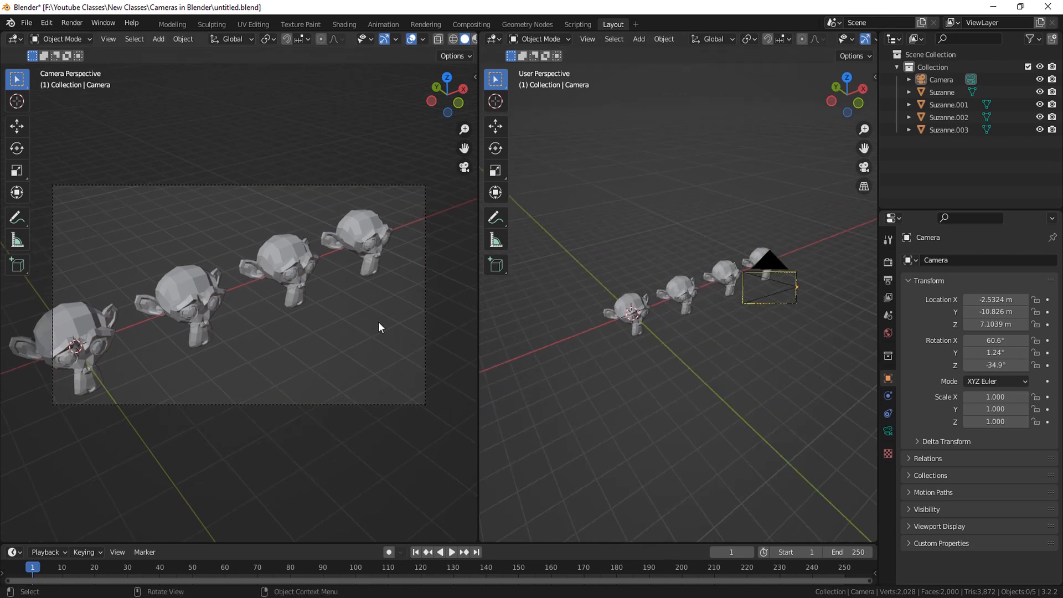
{"action": "scroll", "coordinate": [378, 326], "scroll_direction": "up", "scroll_amount": 1}
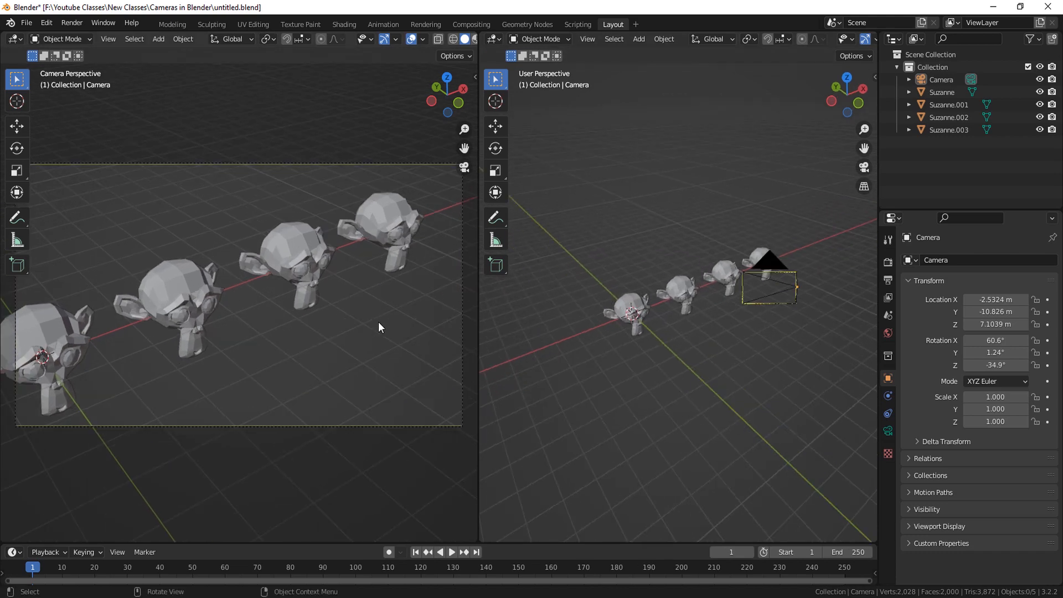
{"action": "scroll", "coordinate": [379, 326], "scroll_direction": "up", "scroll_amount": 1}
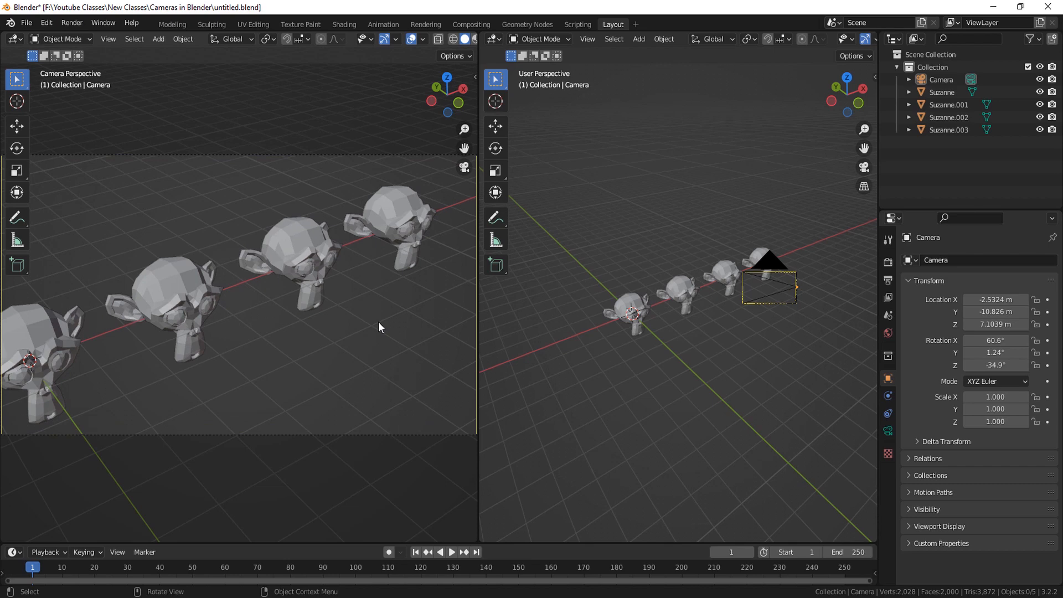
{"action": "scroll", "coordinate": [668, 383], "scroll_direction": "up", "scroll_amount": 2}
Step: Select the camera, move it to about X -2.21, Y -10.07, Z 7.94 m, and rotate it to about 59.5°, 4.2°, -38.1°
{"action": "scroll", "coordinate": [670, 383], "scroll_direction": "down", "scroll_amount": 3}
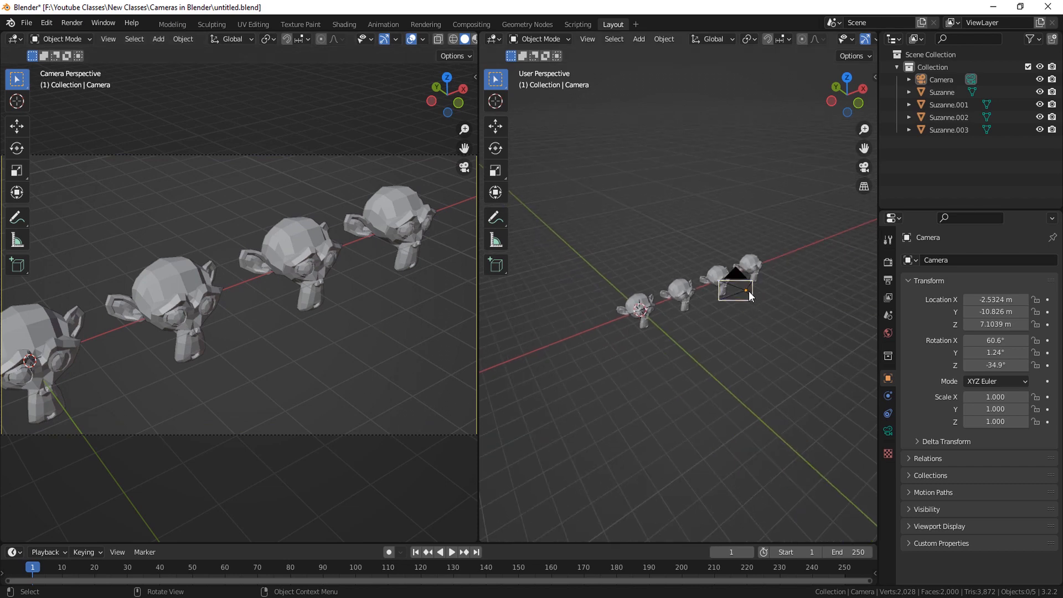
{"action": "left_click", "coordinate": [748, 291]}
{"action": "middle_click_drag", "start_coordinate": [748, 291], "coordinate": [667, 358]}
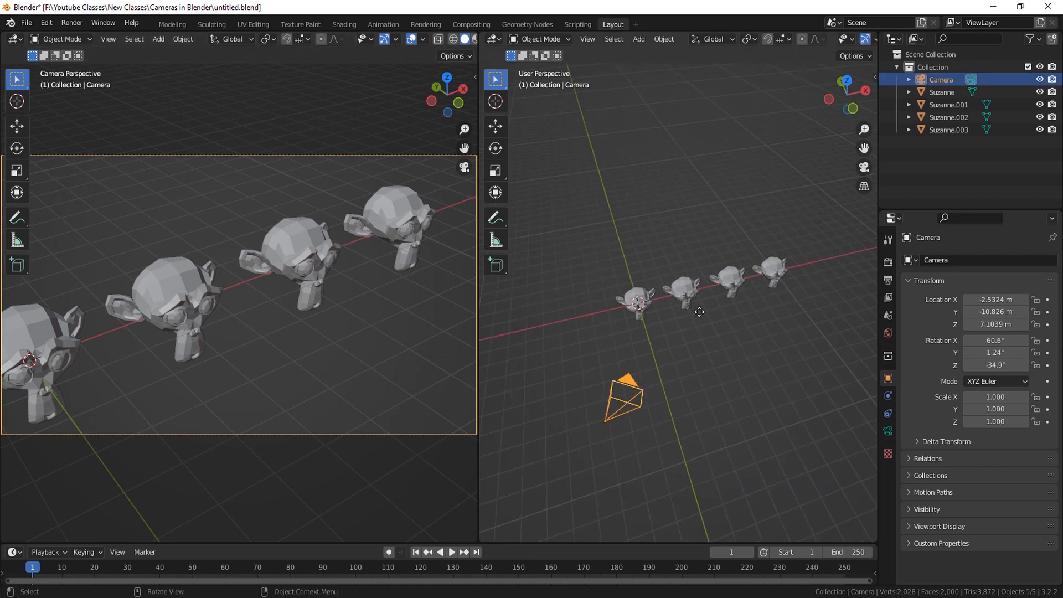
{"action": "key", "text": "g"}
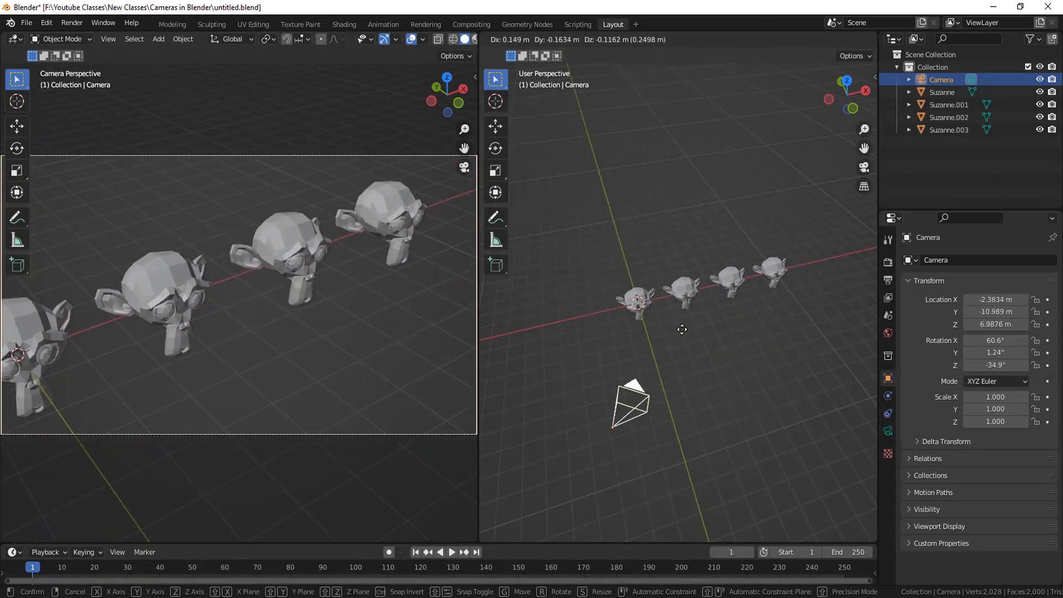
{"action": "left_click", "coordinate": [670, 297]}
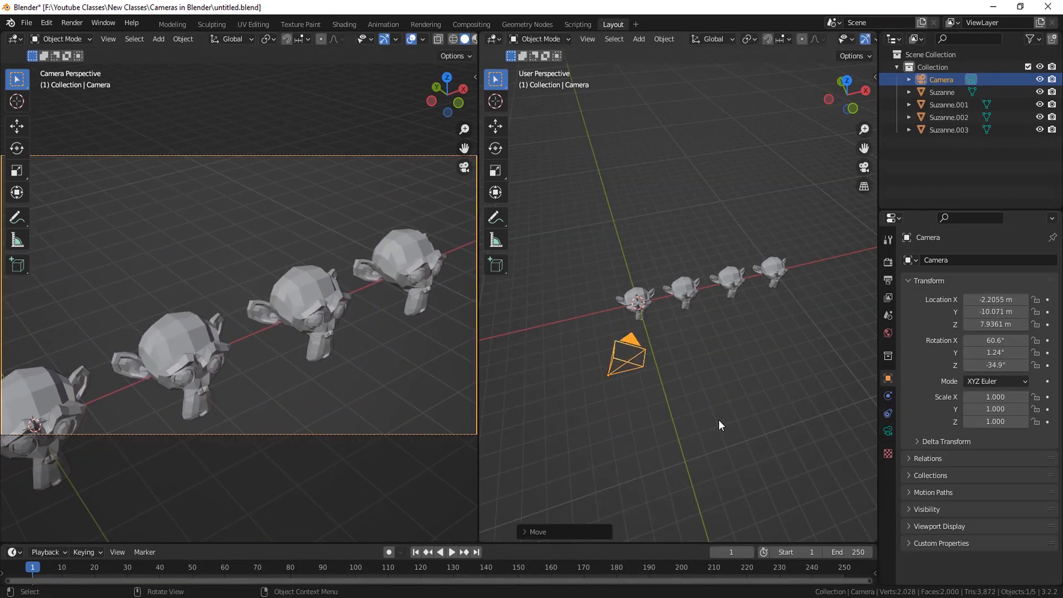
{"action": "key", "text": "r"}
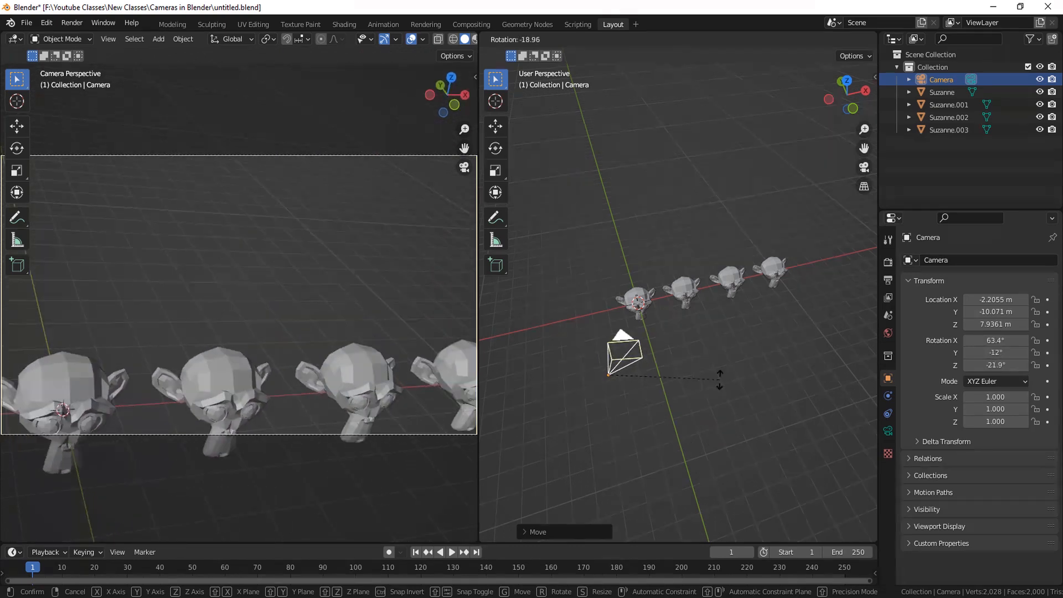
{"action": "left_click", "coordinate": [712, 428]}
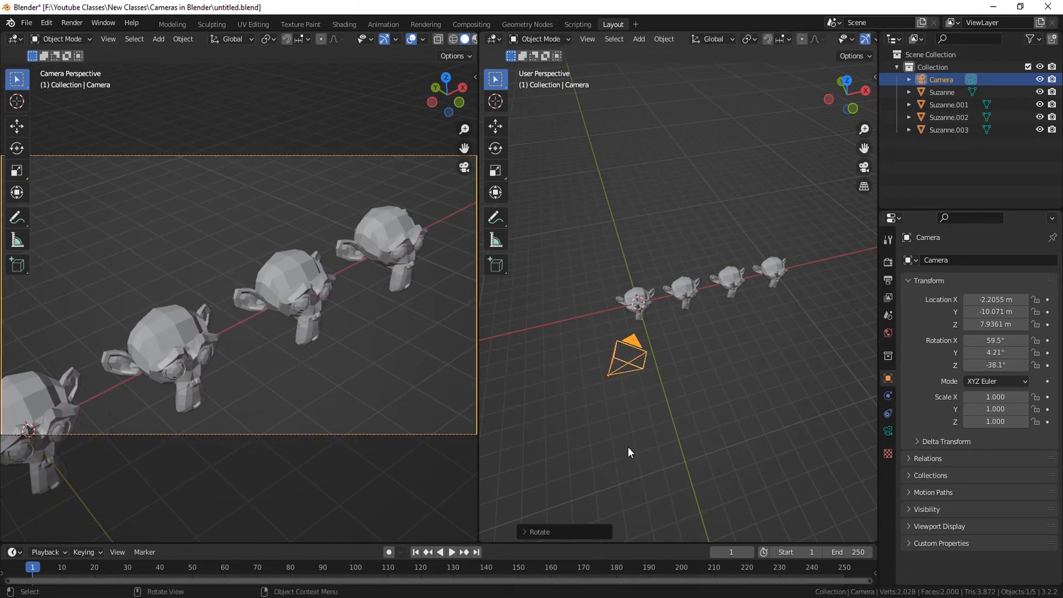
Step: Open the selected camera's data properties to examine its lens settings, with the camera object in closer view
{"action": "scroll", "coordinate": [628, 446], "scroll_direction": "up", "scroll_amount": 2}
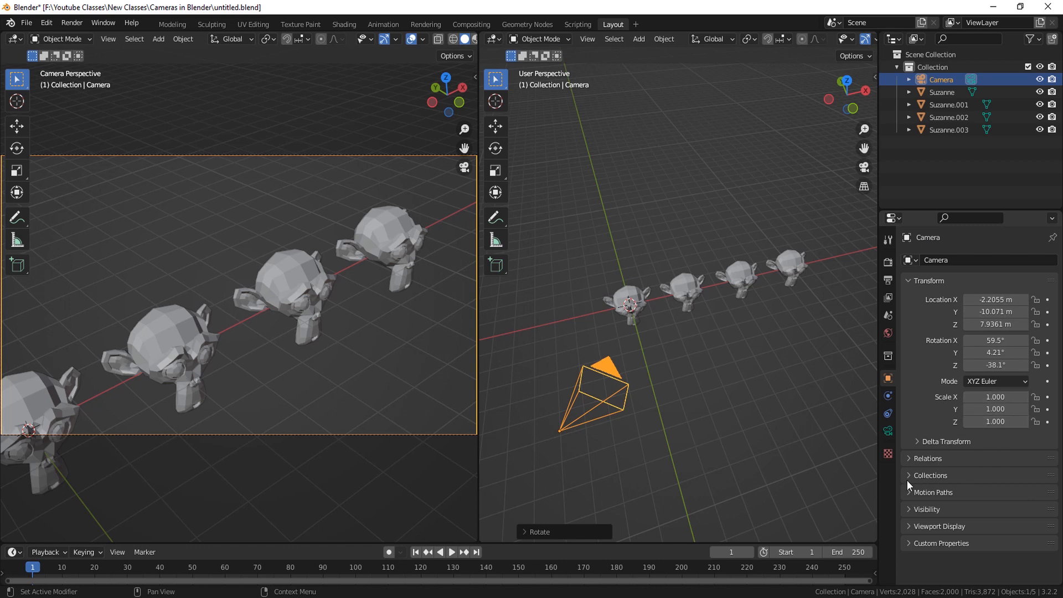
{"action": "left_click", "coordinate": [888, 431]}
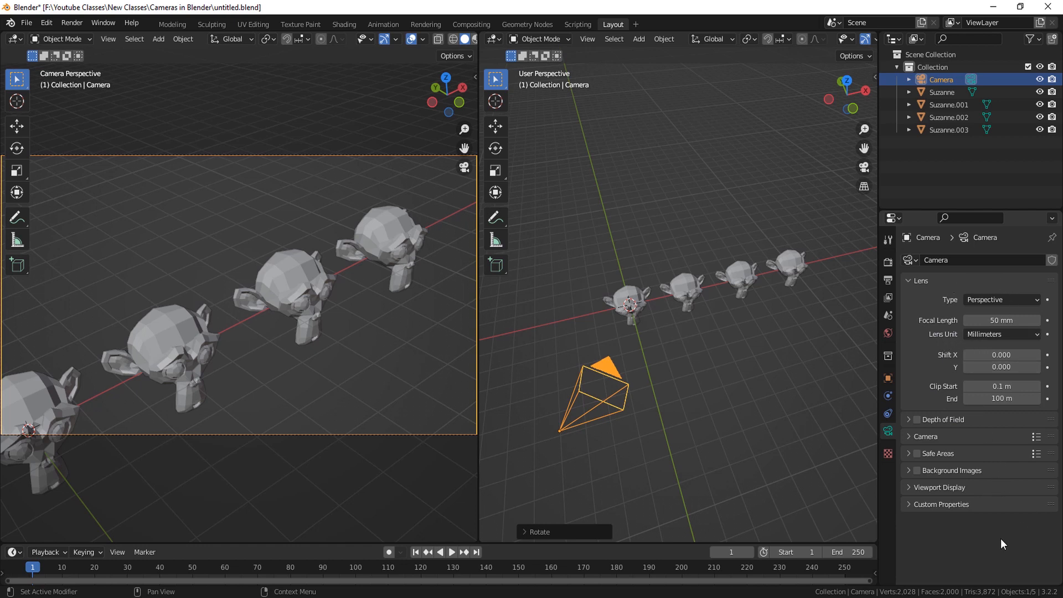
{"action": "middle_click_drag", "start_coordinate": [715, 423], "coordinate": [720, 424]}
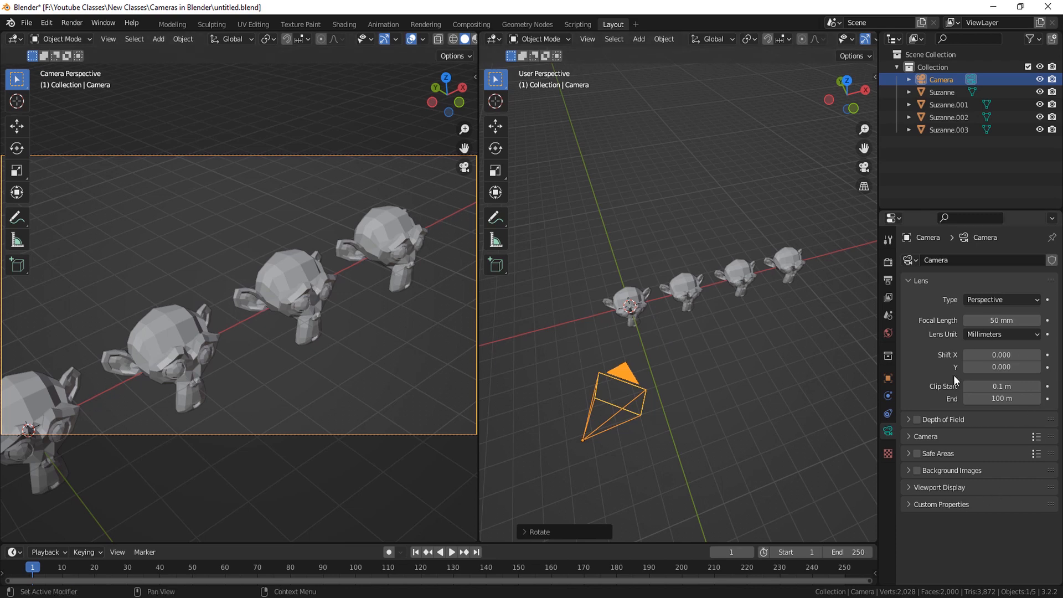